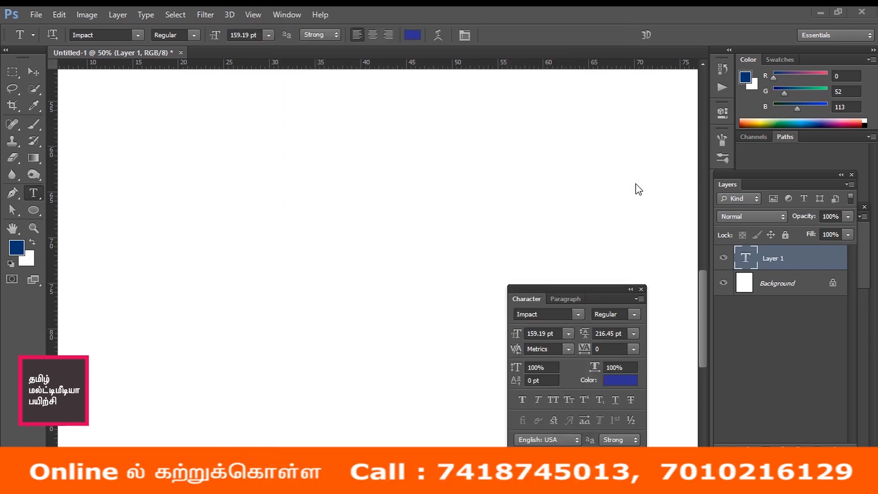
- Display the paragraph formatting options and place them over the canvas's upper-right corner
click(462, 33)
click(462, 35)
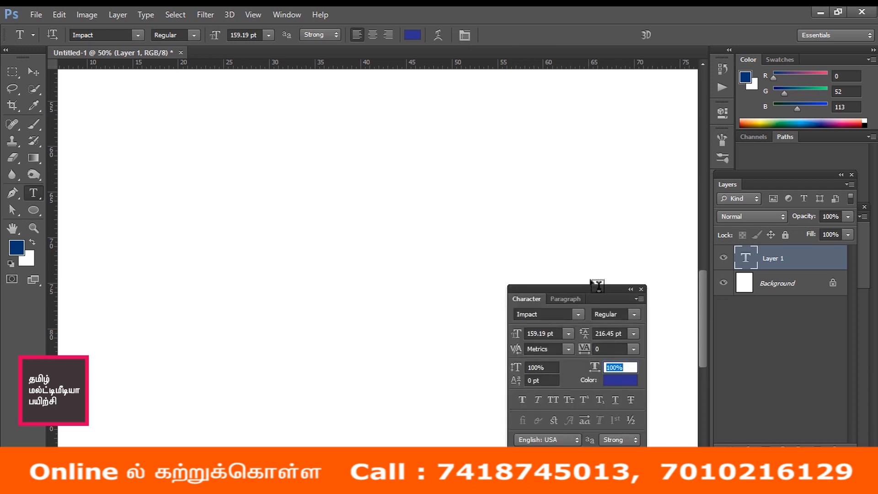
drag(589, 290, 569, 130)
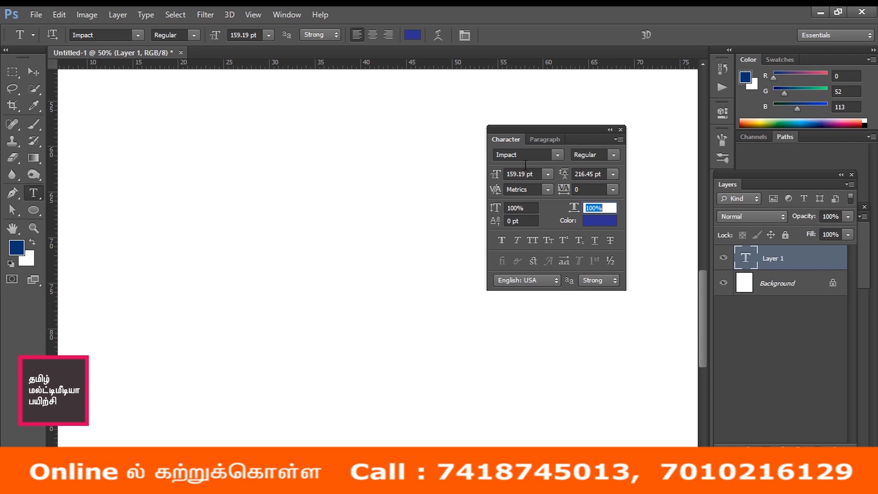
click(541, 140)
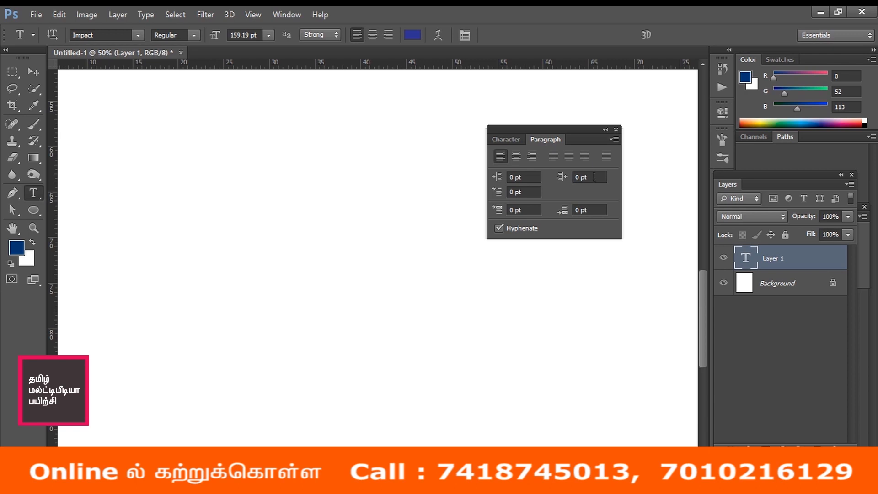
drag(572, 132, 638, 109)
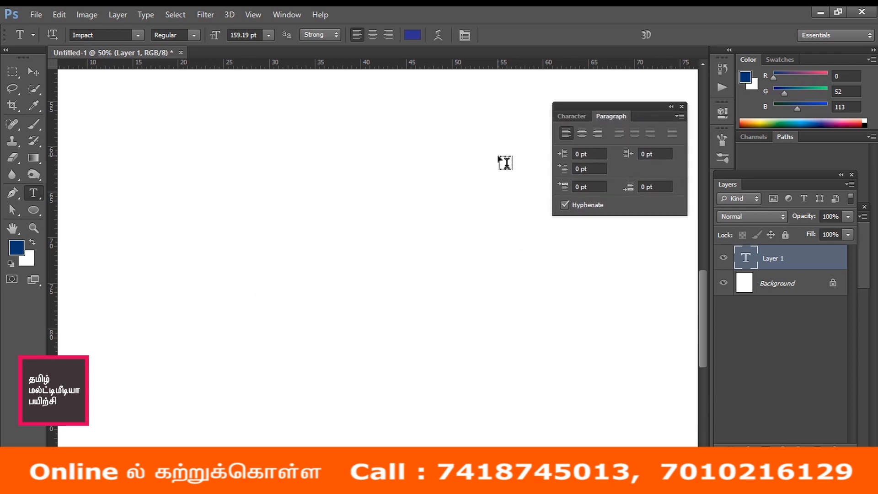
- Add the horizontal point text "Chennai" on the page with the Horizontal Type tool
right_click(36, 191)
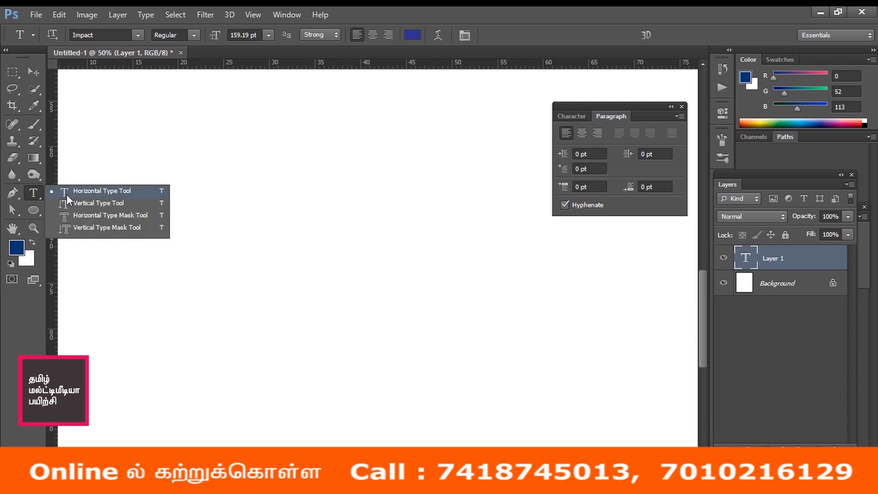
click(99, 193)
click(187, 265)
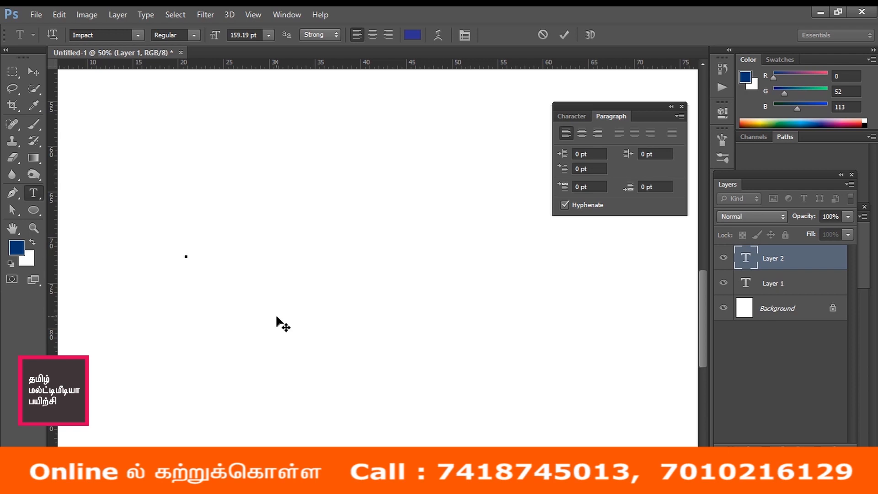
text(Che)
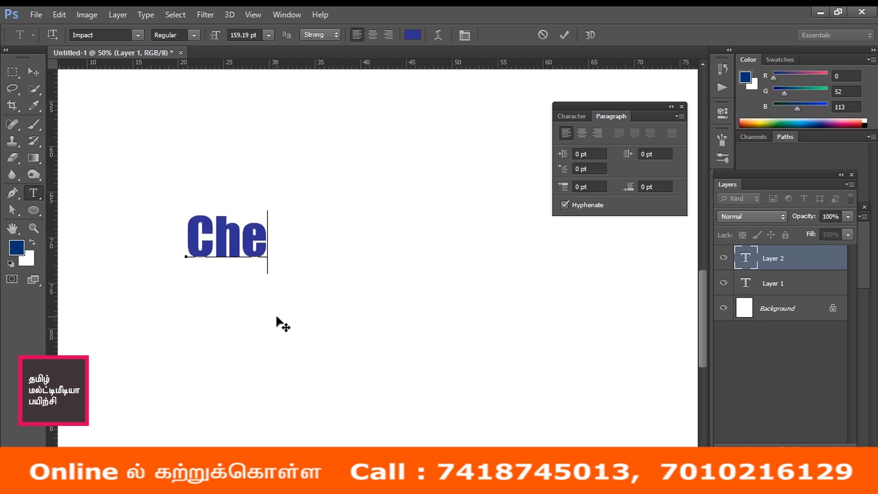
text(nnai)
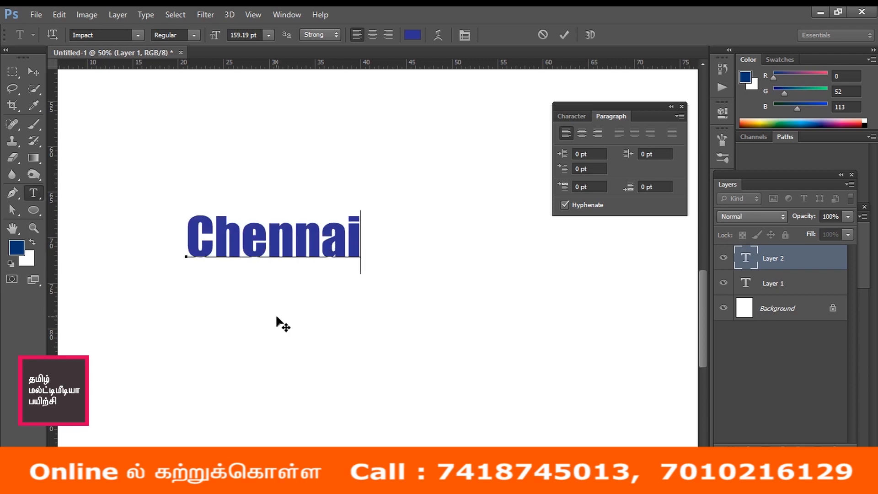
- Select all of the "Chennai" point text and try right, centre and left alignment, ending with right alignment
key(ctrl)
key(ctrl+a)
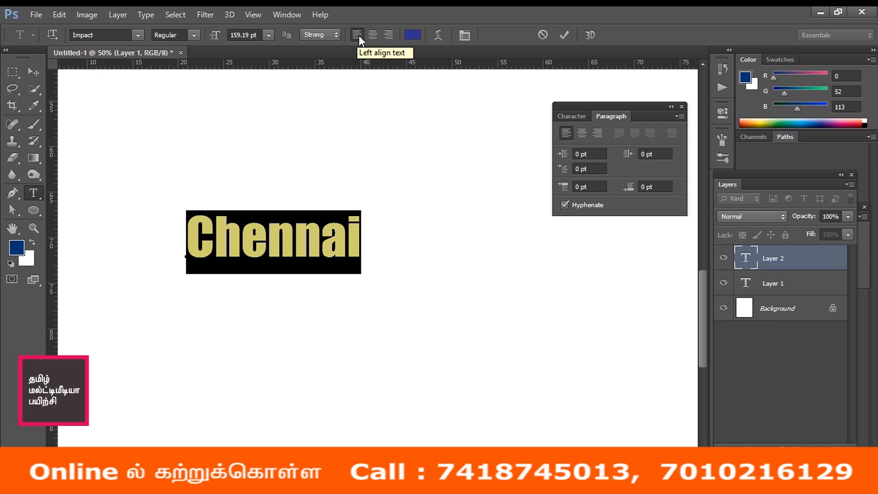
click(384, 35)
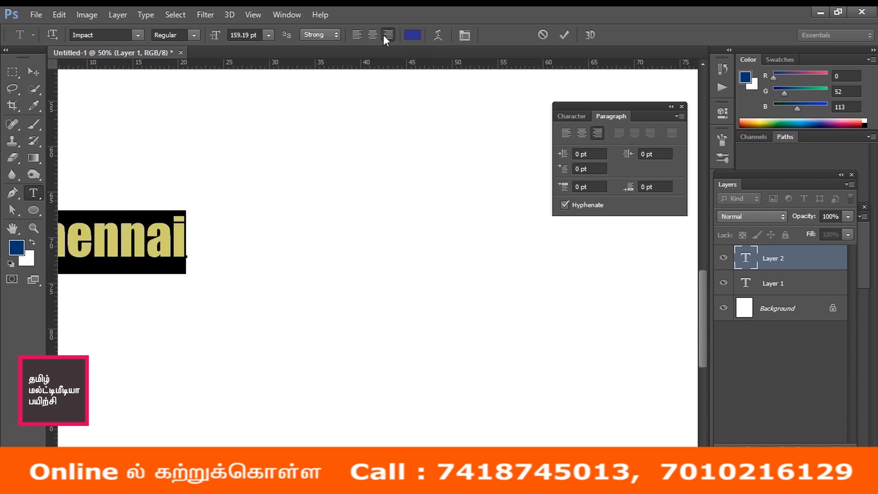
click(368, 34)
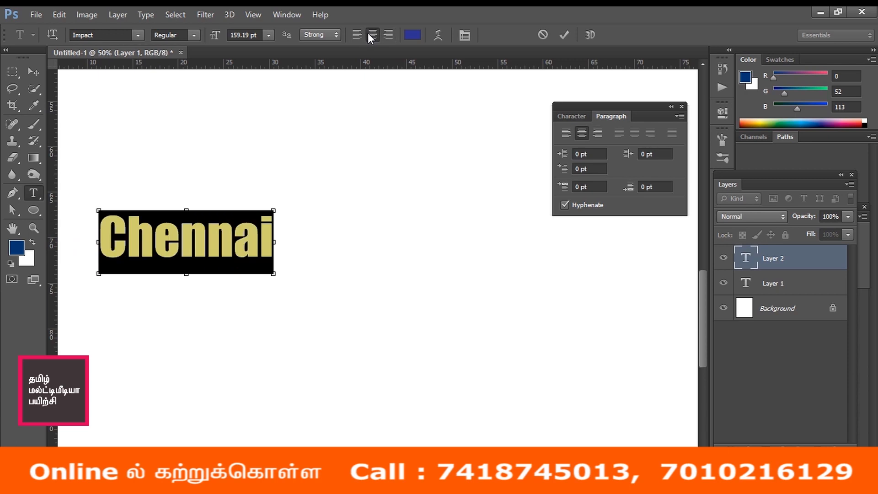
key(ctrl+minus)
key(ctrl+minus)
key(ctrl+minus)
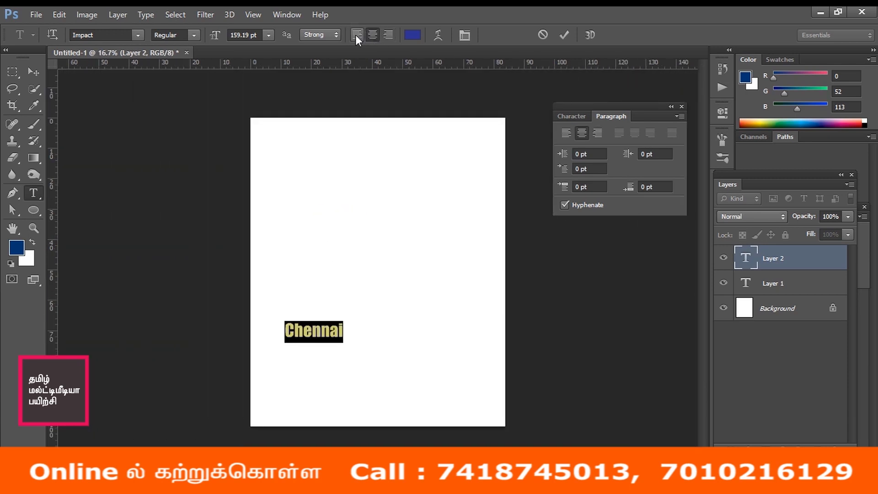
click(355, 34)
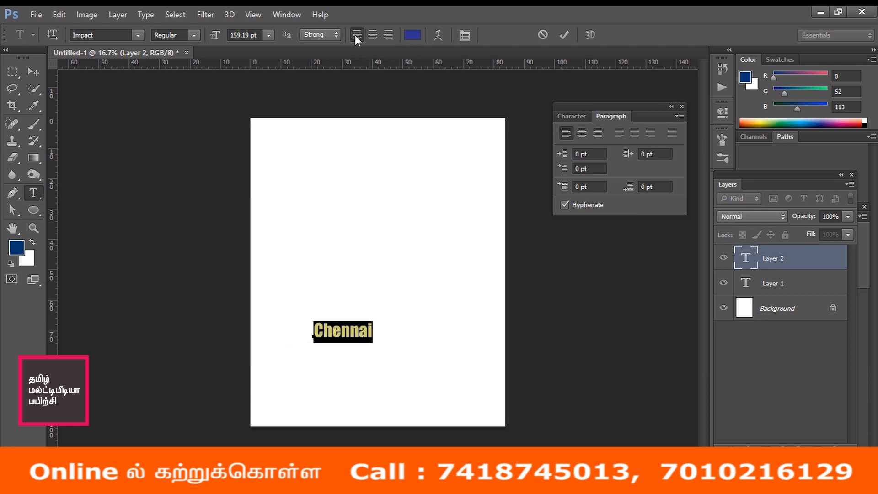
click(388, 36)
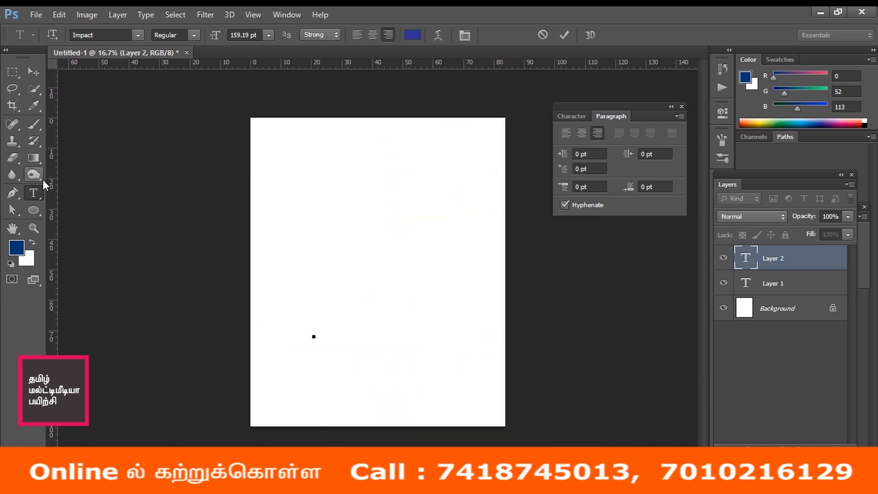
- Draw an empty paragraph text box just inside the page edges
click(34, 71)
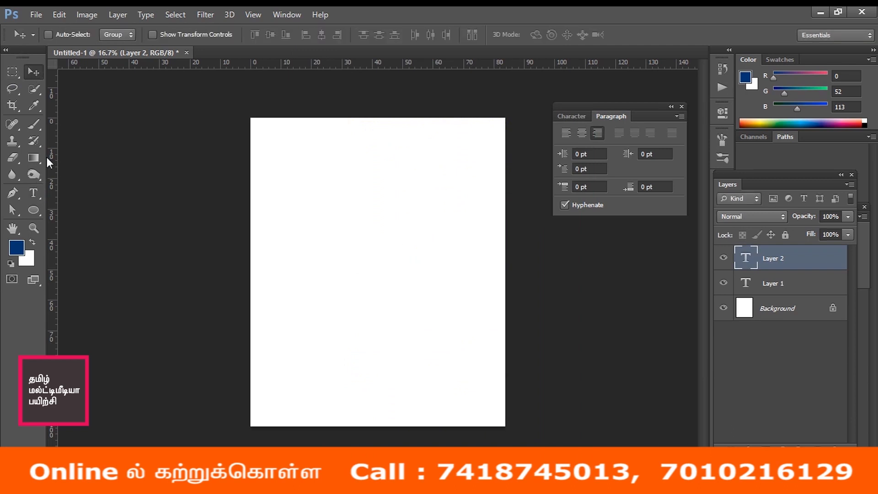
click(39, 191)
drag(258, 126, 496, 418)
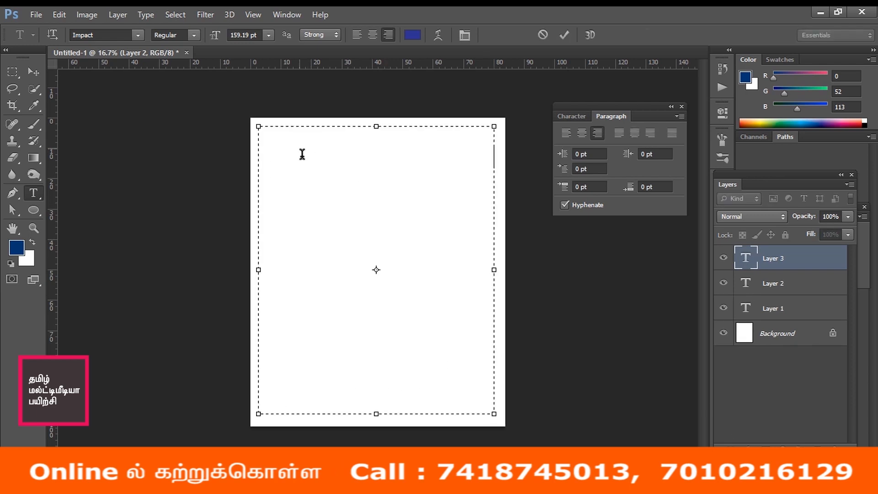
click(33, 72)
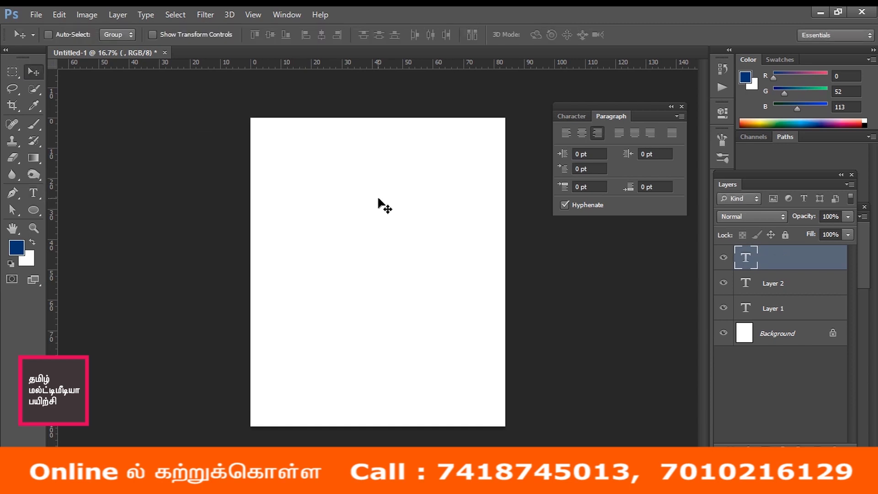
key(ctrl+a)
click(33, 193)
click(278, 198)
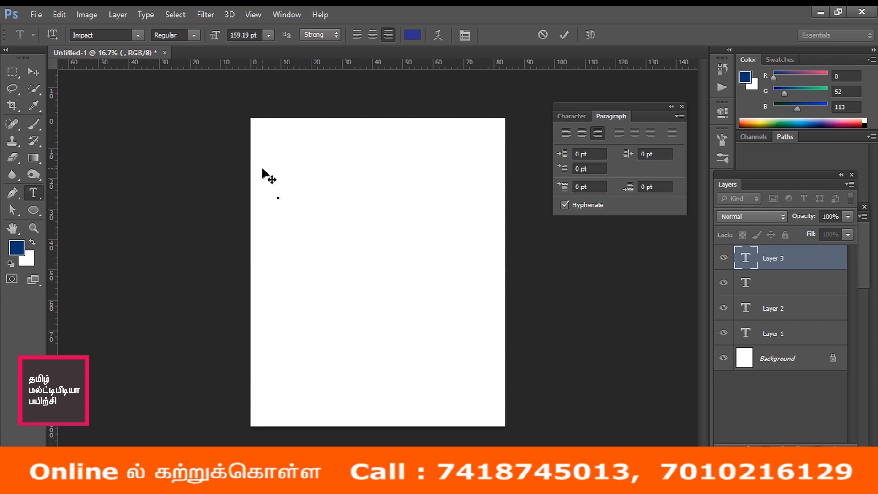
click(33, 72)
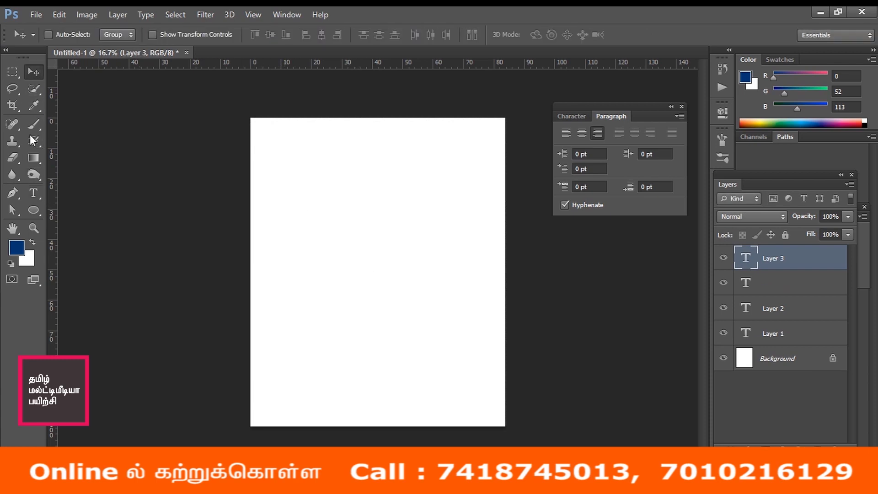
- Draw a paragraph text box over the page and resize it to match the page's width and height
click(33, 192)
drag(257, 124, 546, 437)
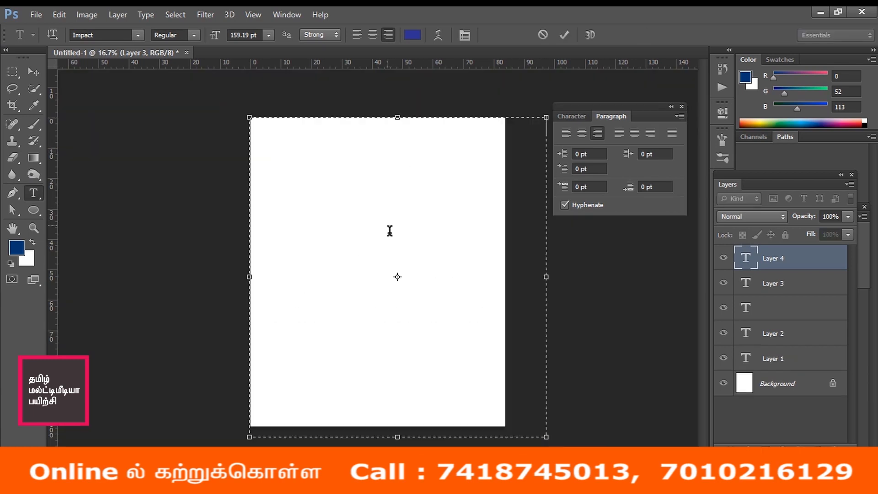
drag(551, 276, 512, 276)
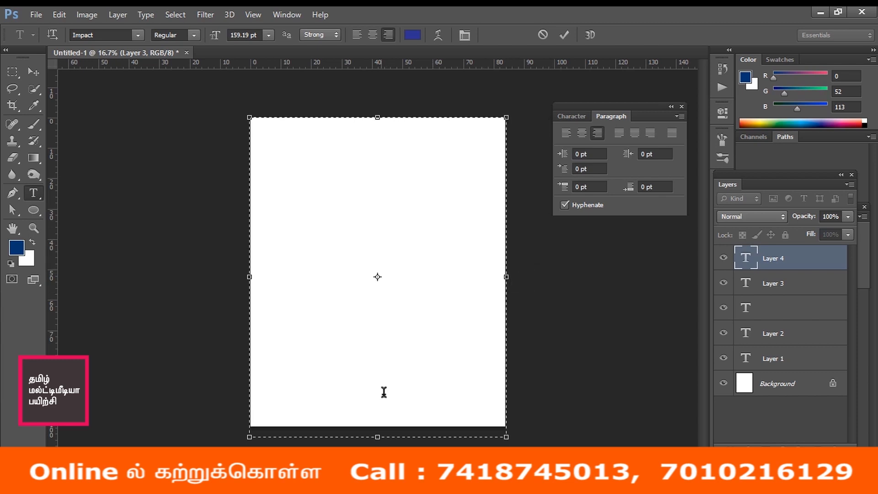
drag(381, 433, 385, 433)
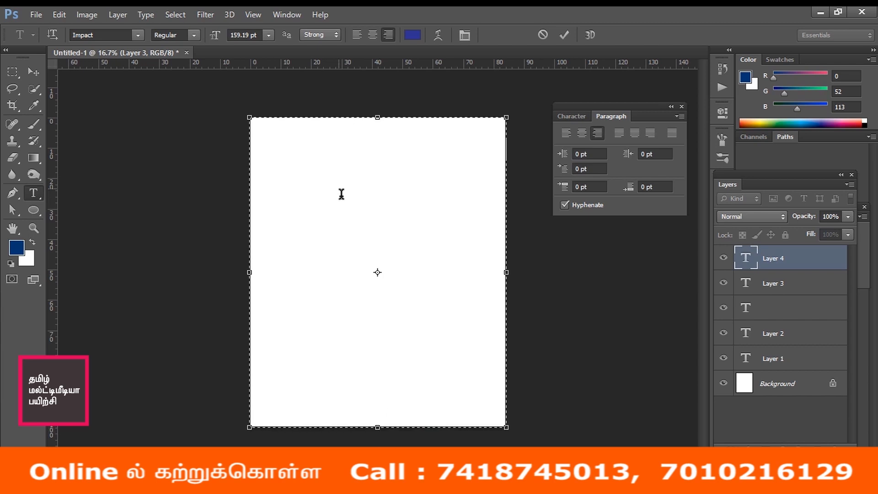
- Enter "Chennai" in the page-sized text box and align it left, right and centre in turn
text(Chennai)
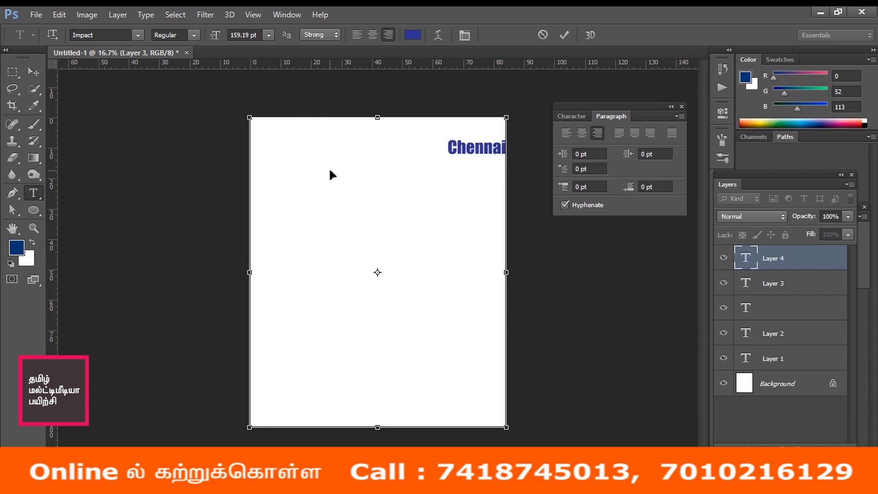
key(ctrl+a)
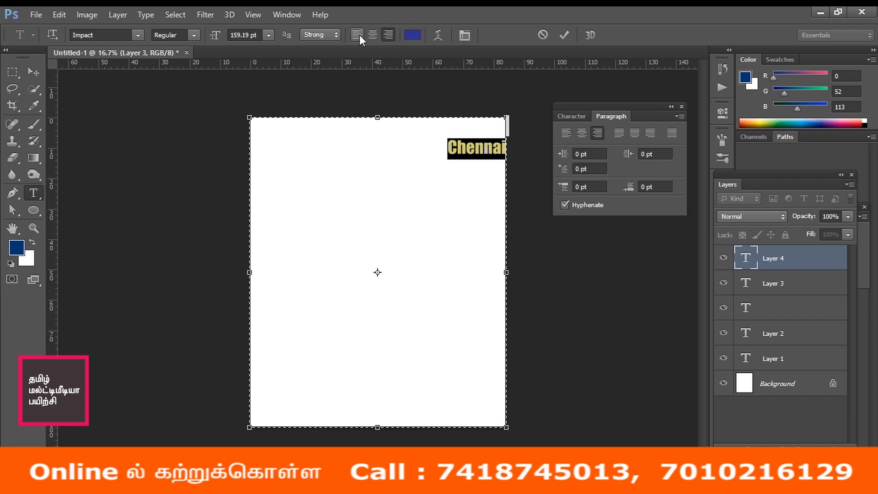
click(356, 35)
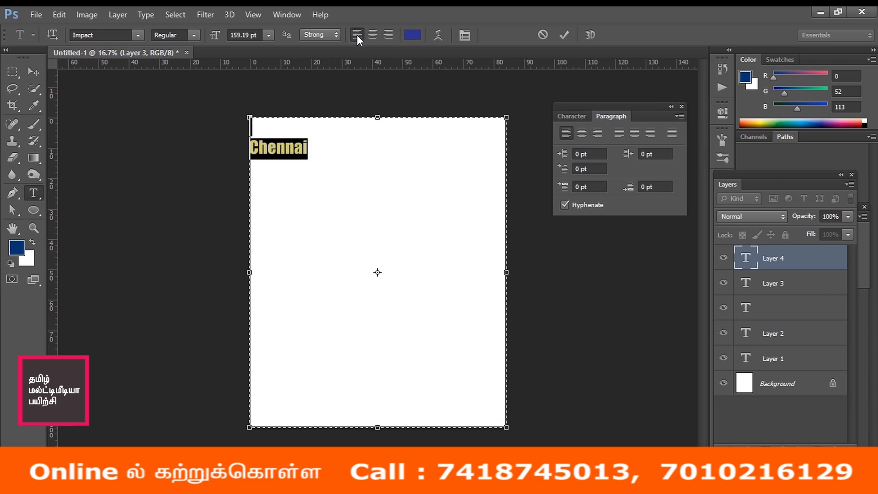
click(389, 34)
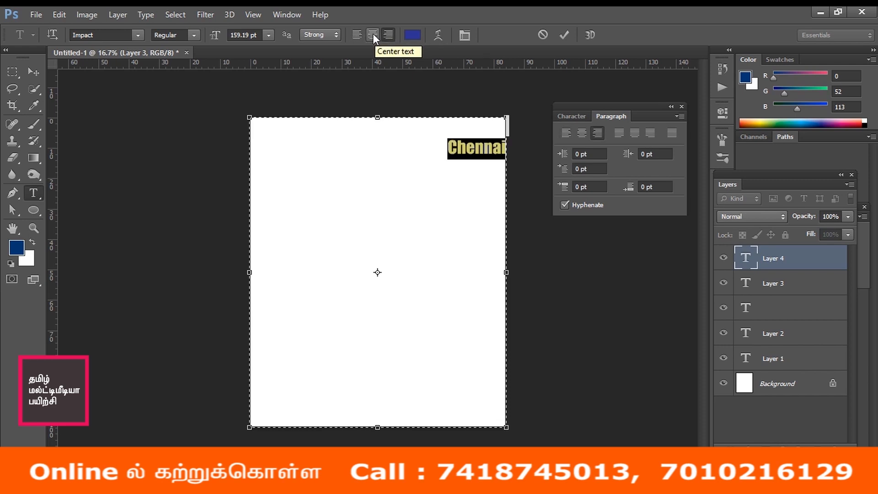
click(372, 34)
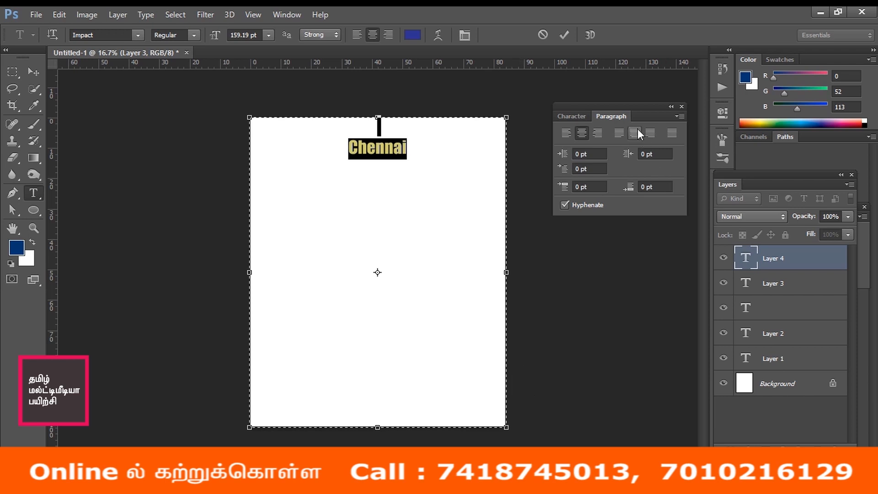
- Apply left, centre and right paragraph alignment to "Chennai" in turn, and try Justify last left
click(569, 134)
click(583, 133)
click(600, 132)
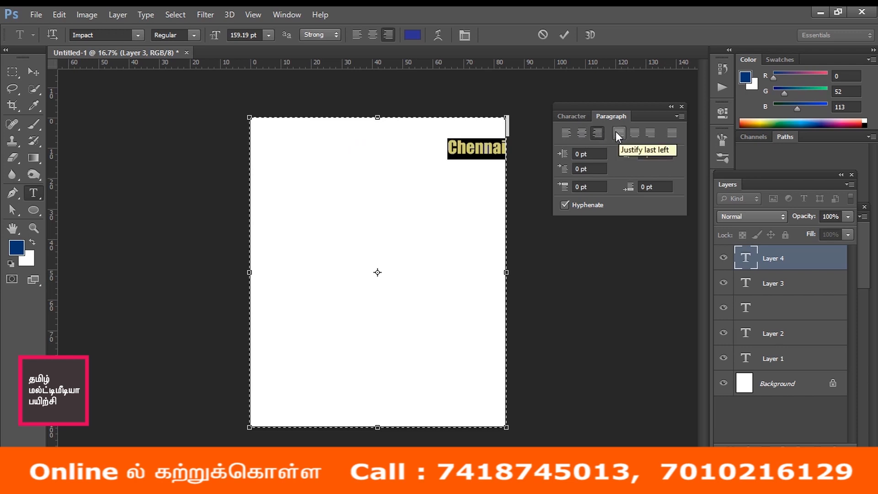
click(619, 133)
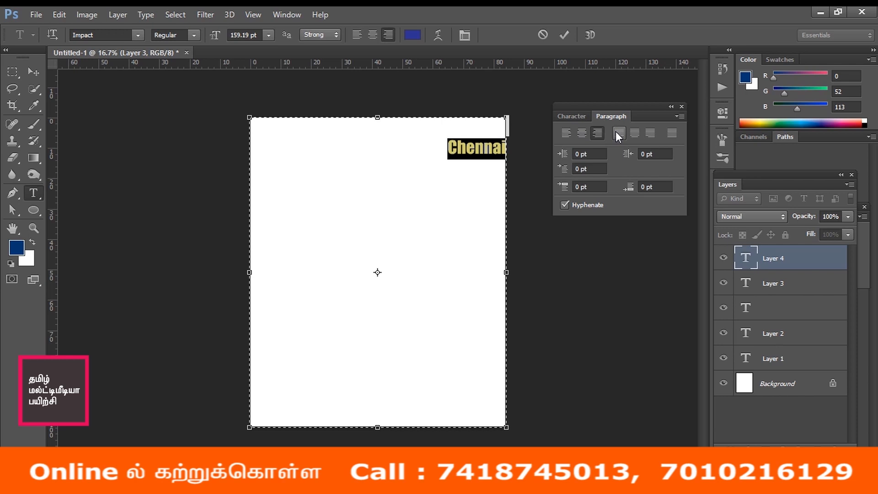
click(615, 130)
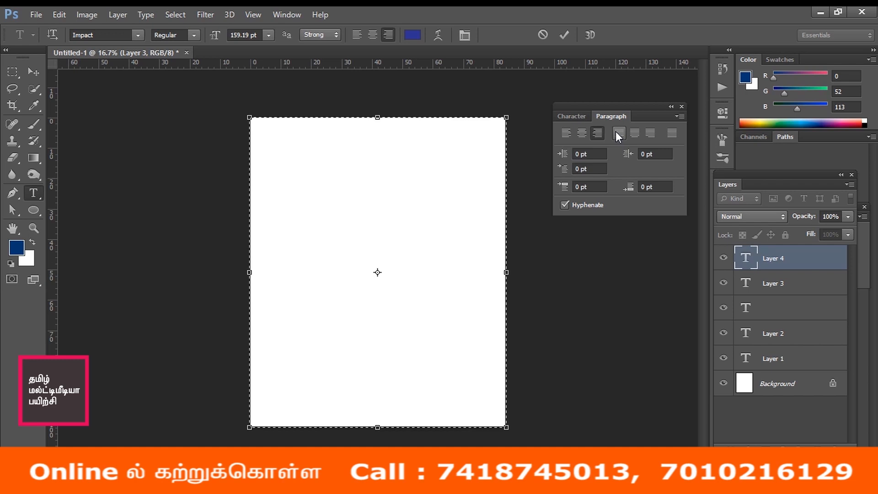
- Replace "Chennai" with the copied paragraphs beginning "On the Insert tab" and reduce all the text to 111.19 pt
key(ctrl+v)
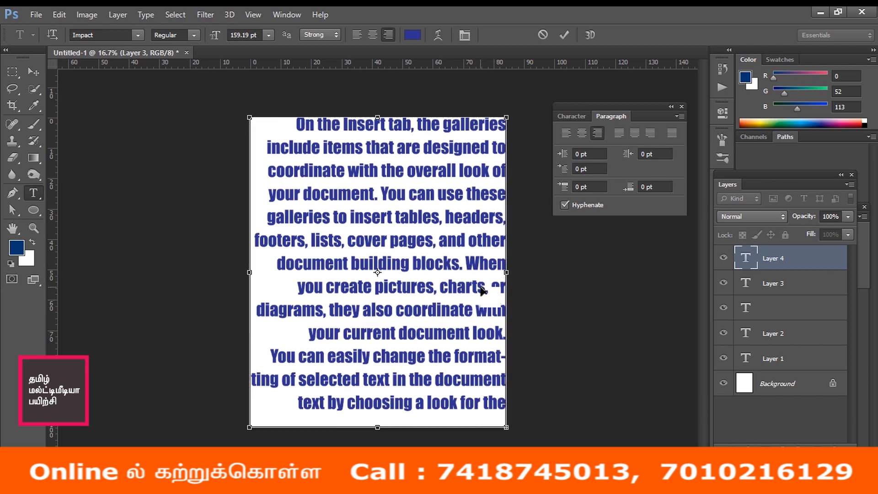
key(ctrl+a)
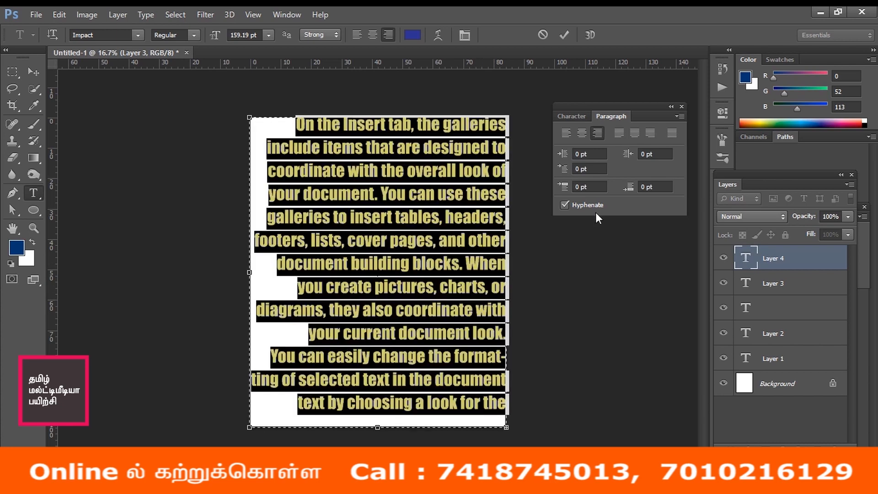
click(677, 138)
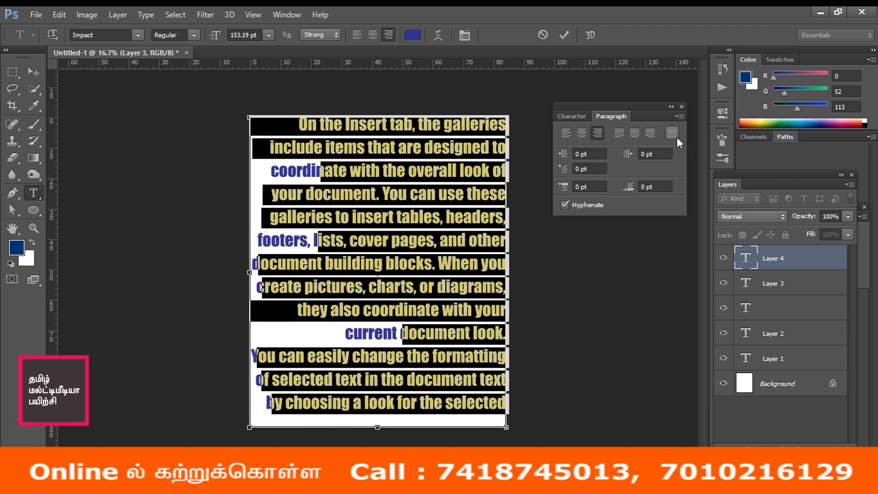
key(ctrl+alt+shift+comma)
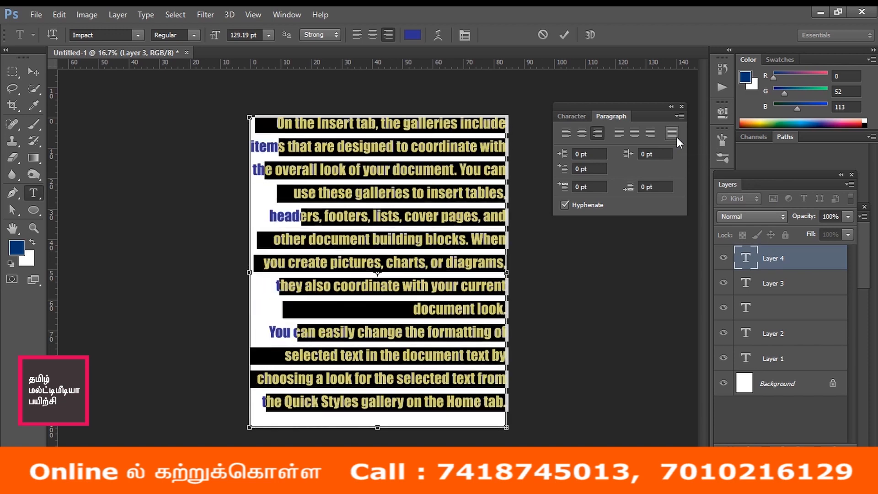
key(ctrl+alt+shift+comma)
key(ctrl+shift+comma)
key(ctrl+shift+comma)
key(ctrl+shift+comma)
key(ctrl+shift+comma)
key(ctrl+shift+comma)
key(ctrl+shift+comma)
key(ctrl+shift+comma)
key(ctrl+shift+comma)
key(ctrl+shift+comma)
key(ctrl+shift+comma)
key(ctrl+shift+comma)
key(ctrl+shift+comma)
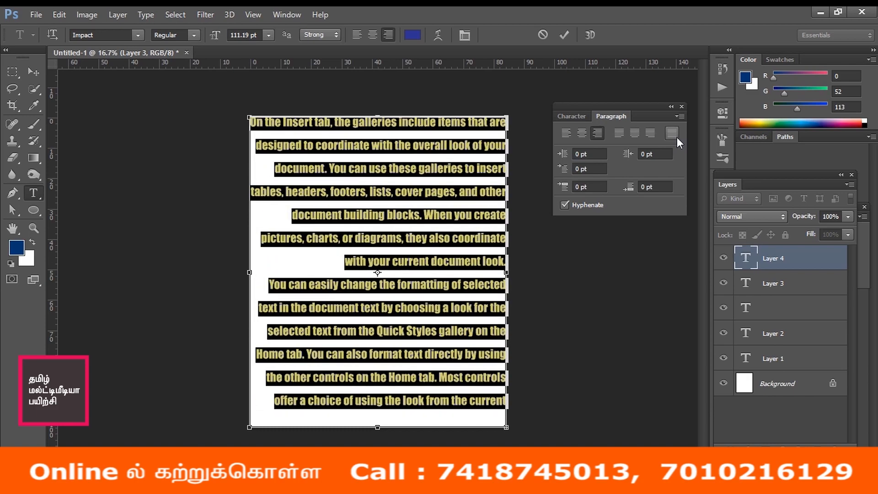
- Reduce the size of all the text in the page-sized box to 53.19 pt
key(ctrl+shift+comma)
key(ctrl+shift+comma)
key(ctrl+shift+comma)
key(ctrl+shift+comma)
key(ctrl+shift+comma)
key(ctrl+shift+comma)
key(ctrl+shift+comma)
key(ctrl+shift+comma)
key(ctrl+shift+comma)
key(ctrl+shift+comma)
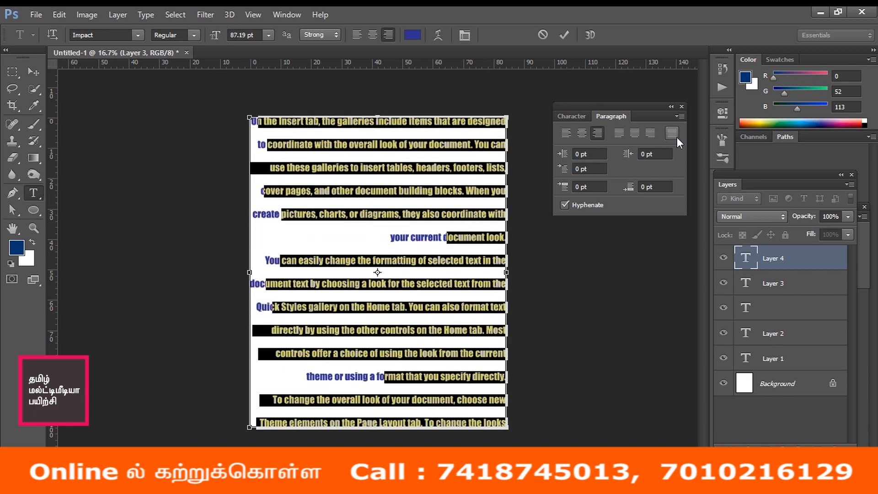
key(ctrl+shift+comma)
key(ctrl+shift+comma)
key(ctrl+shift+comma)
key(ctrl+shift+comma)
key(ctrl+shift+comma)
key(ctrl+shift+comma)
key(ctrl+shift+comma)
key(ctrl+shift+comma)
key(ctrl+shift+comma)
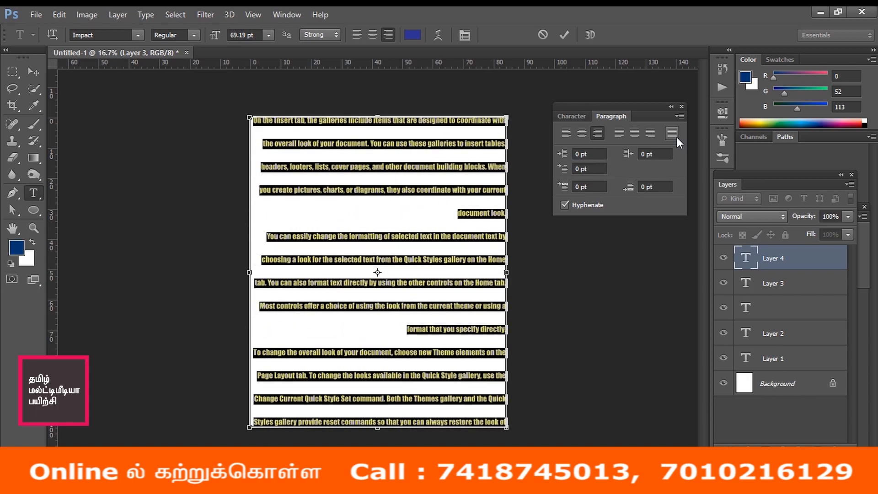
key(ctrl+shift+comma)
key(ctrl+shift+comma)
key(ctrl+shift+comma)
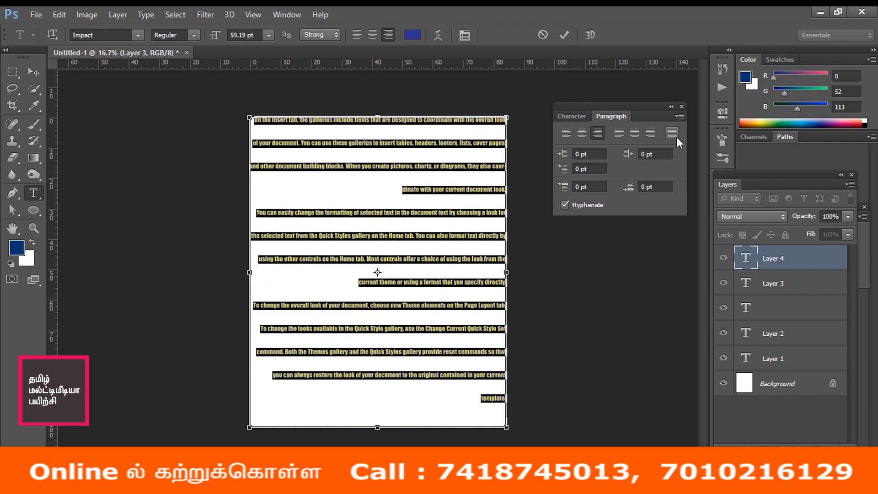
key(ctrl+shift+comma)
key(ctrl+shift+comma)
key(ctrl+shift+comma)
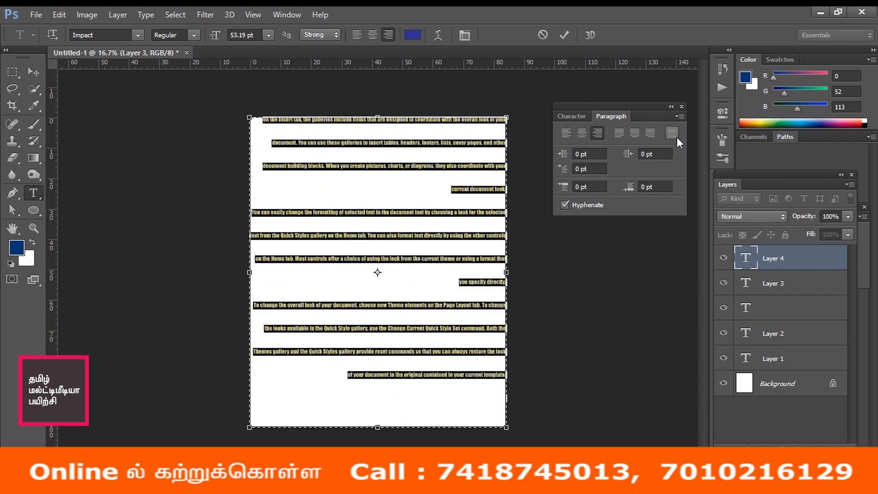
- Try leading values of 14 pt and 36 pt on the paragraphs, and set the leading to 60 pt
click(463, 35)
click(463, 36)
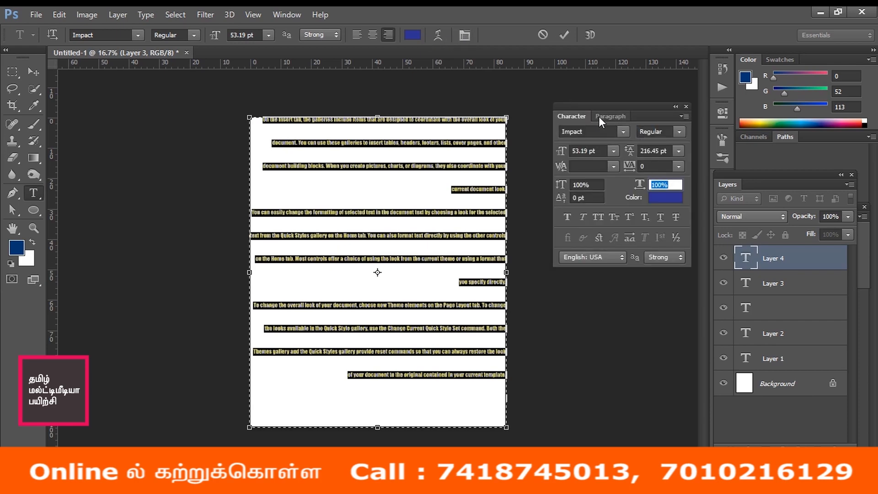
click(678, 151)
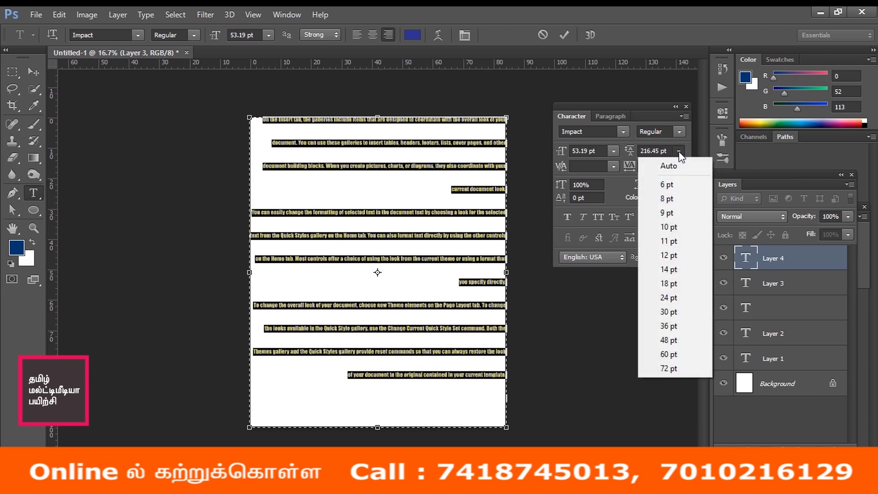
click(676, 269)
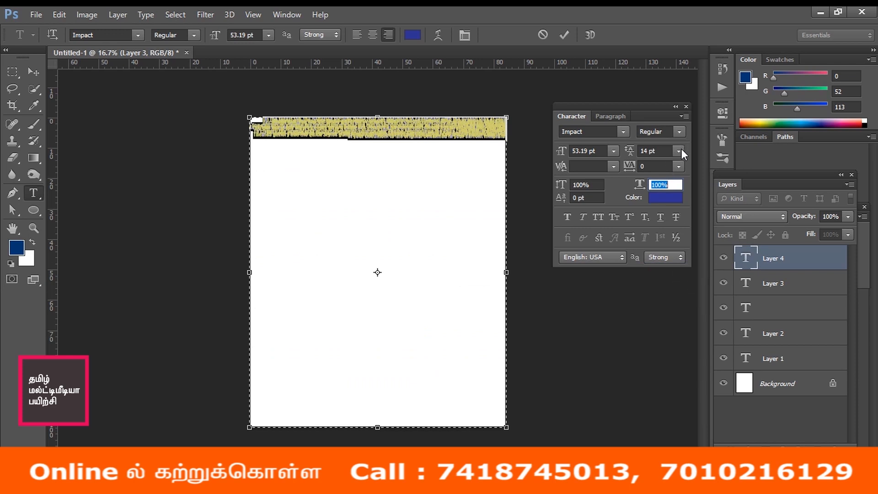
click(679, 151)
click(678, 326)
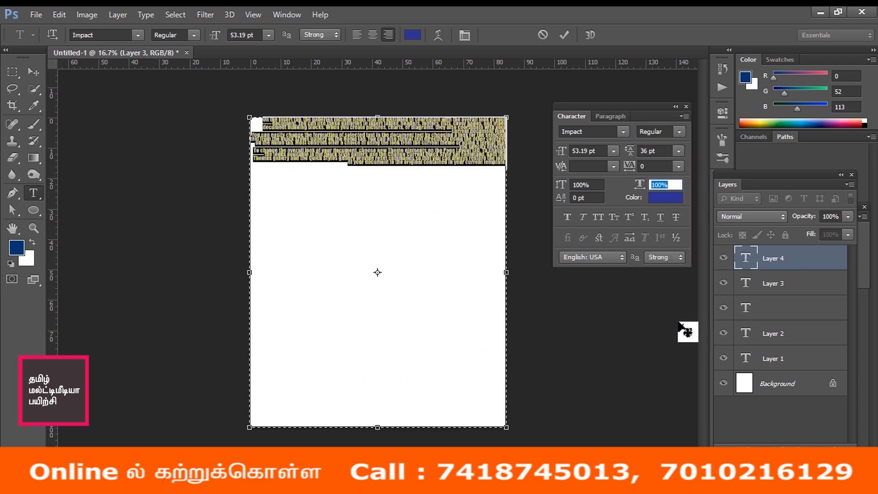
click(679, 151)
click(671, 354)
click(470, 172)
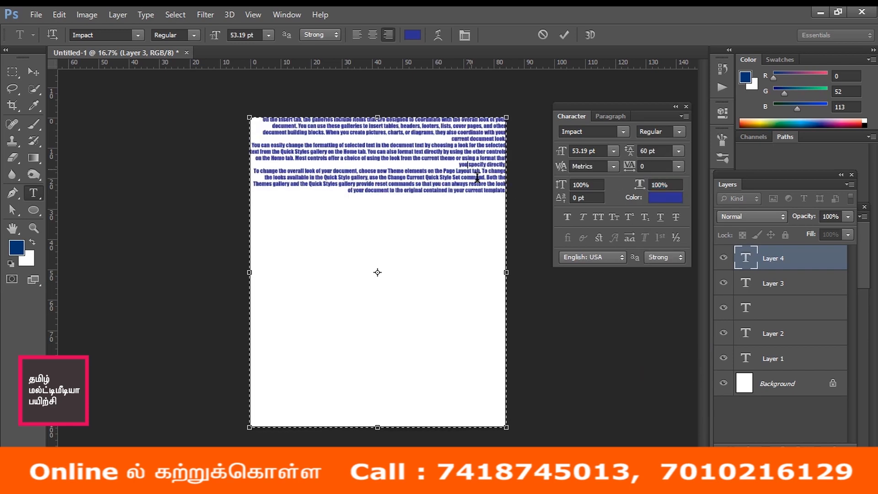
- Left-align all the paragraphs in the page-sized text box
key(ctrl+plus)
key(ctrl+plus)
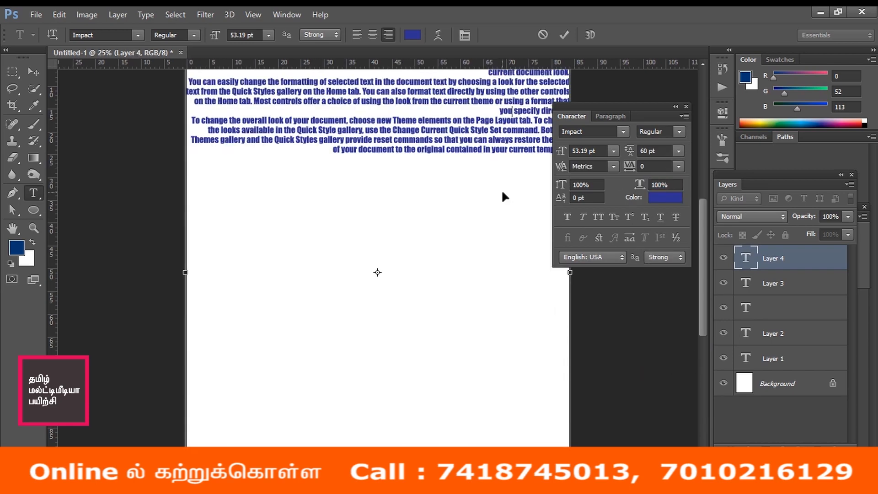
drag(706, 229, 703, 174)
drag(645, 105, 775, 159)
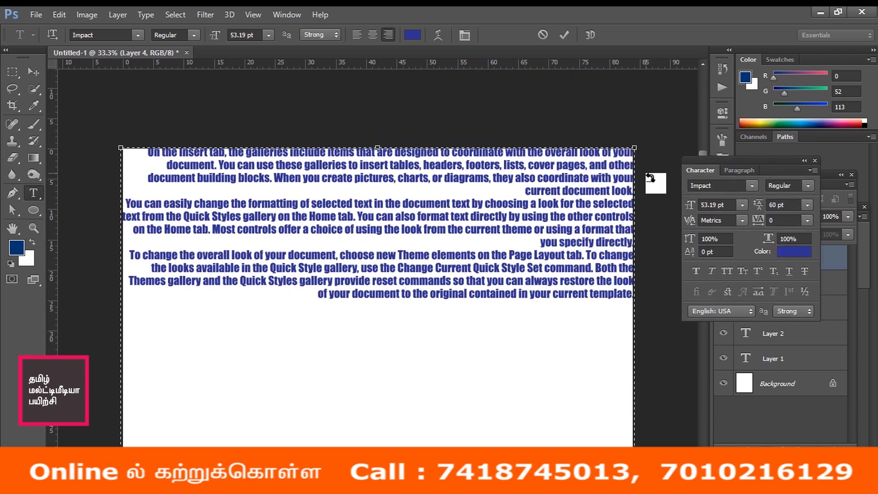
key(ctrl+a)
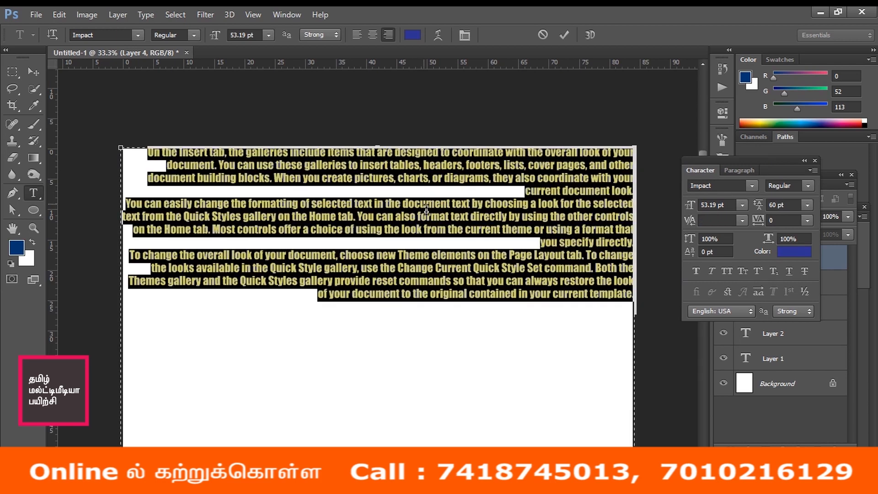
click(357, 34)
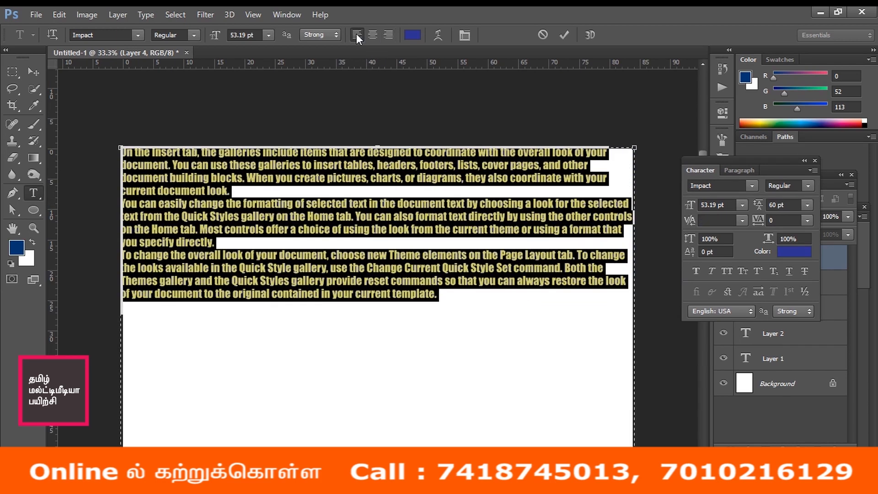
click(468, 197)
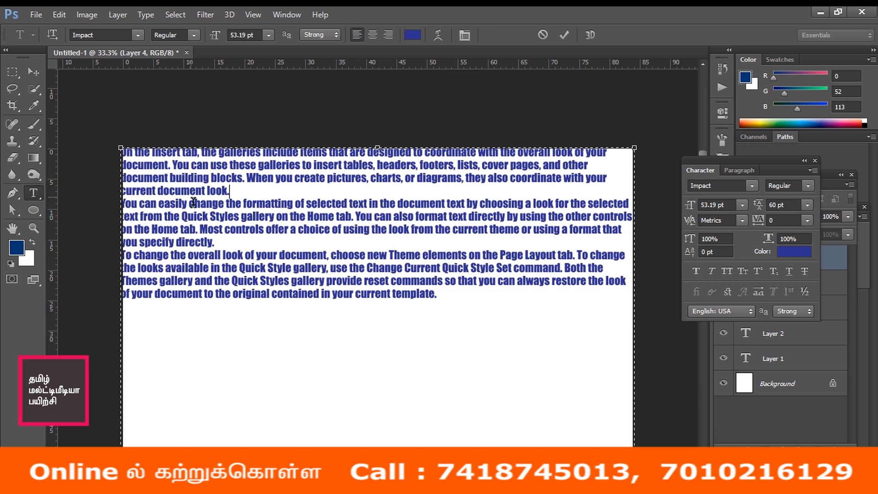
- Insert three blank lines above the paragraph beginning "On the Insert tab"
click(274, 238)
key(Return)
key(Return)
key(Return)
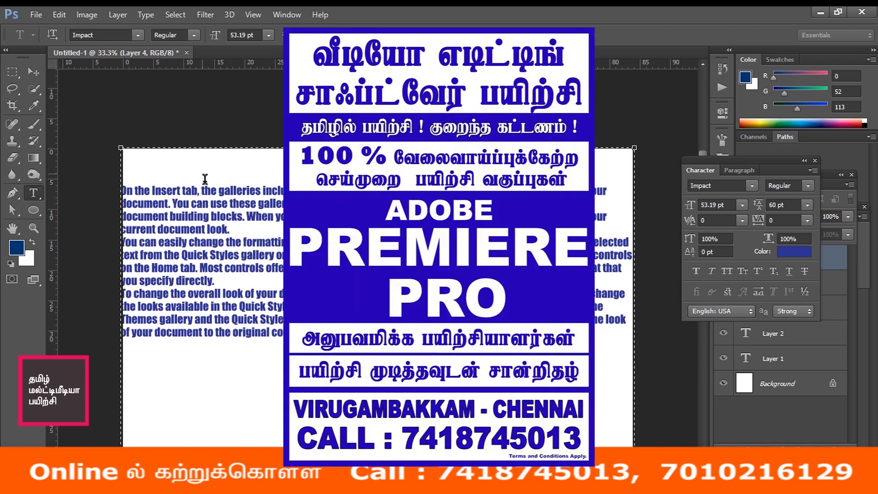
- Align all the paragraphs centre, right and left in turn
key(ctrl+a)
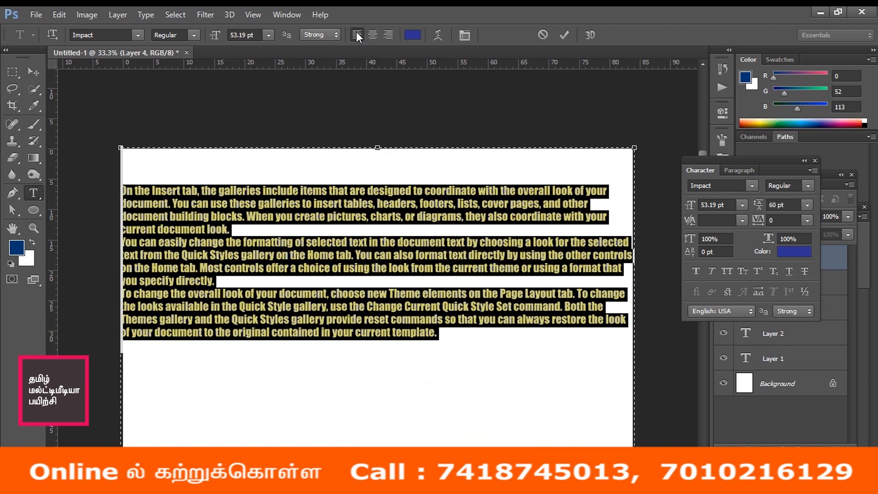
click(372, 35)
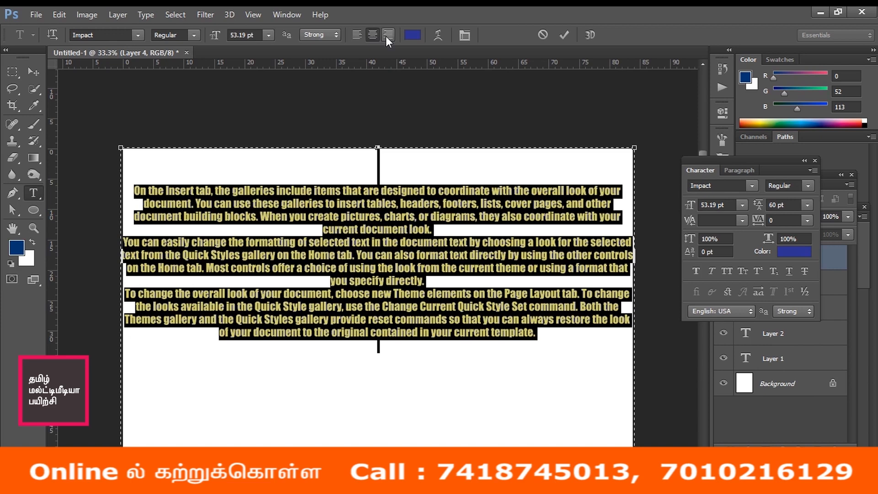
click(387, 35)
click(356, 35)
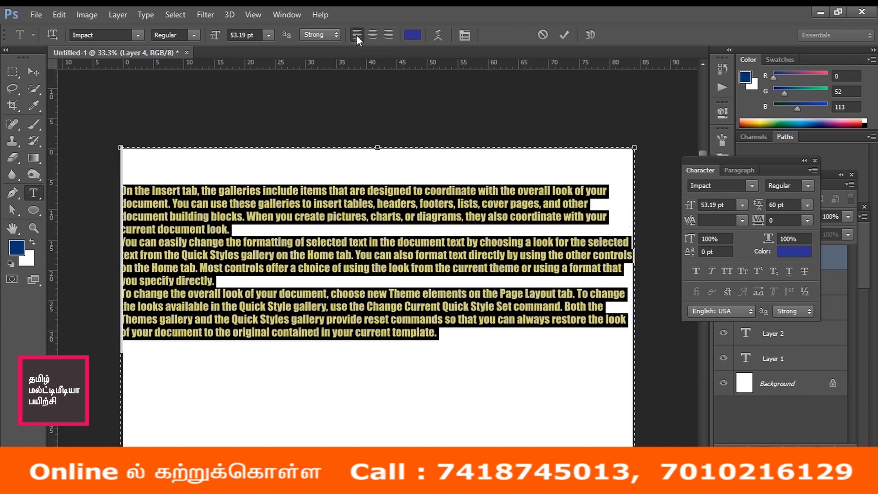
click(604, 194)
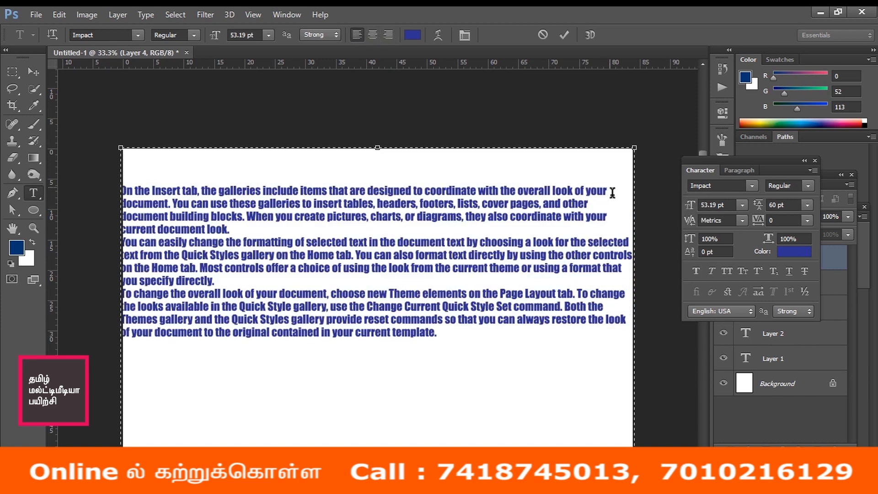
- Apply Justify last left to all the paragraphs in the page-sized text box
key(Down)
key(Down)
key(ctrl)
key(ctrl+a)
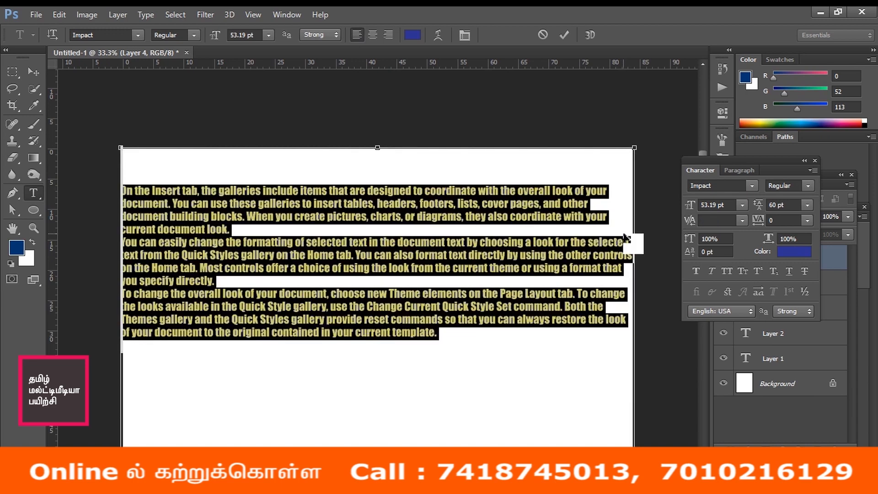
click(752, 172)
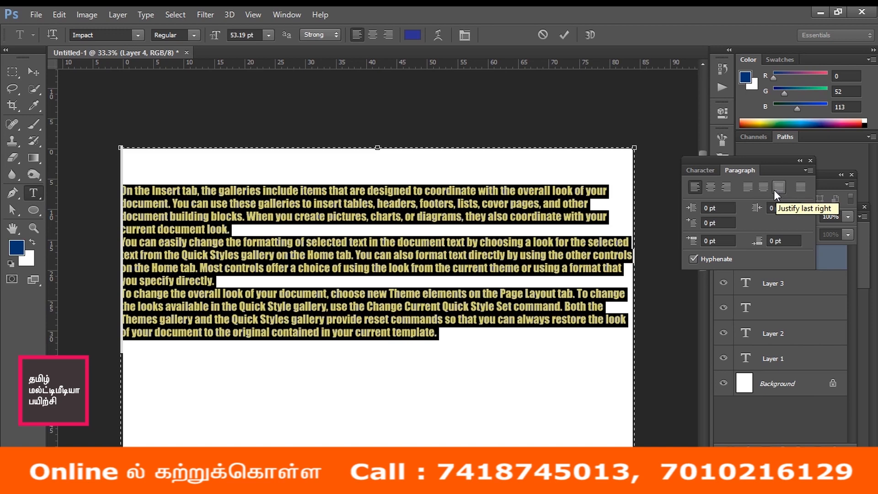
click(750, 186)
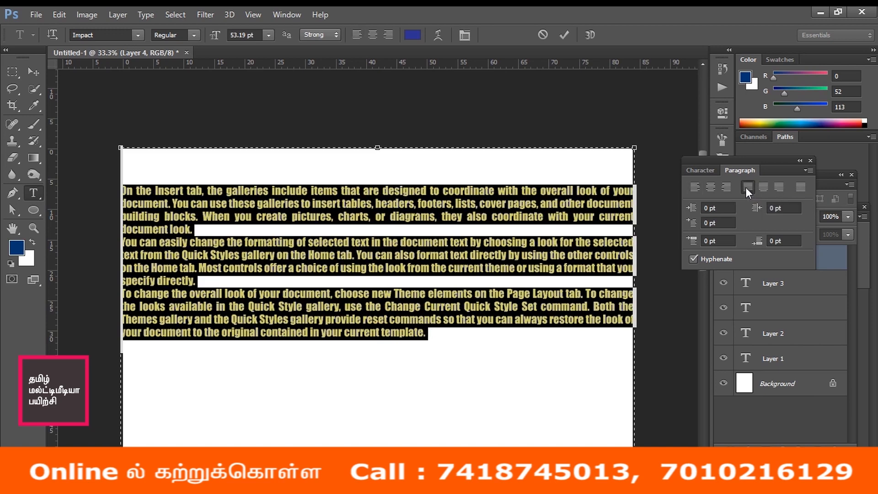
click(559, 202)
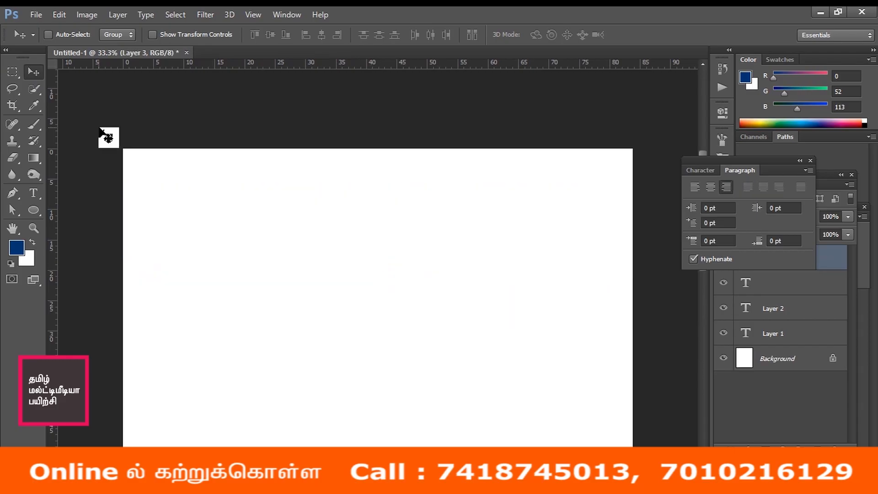
- Draw a new paragraph text box inside the page edges and fill it with the copied paragraphs beginning "On the Insert tab"
click(33, 193)
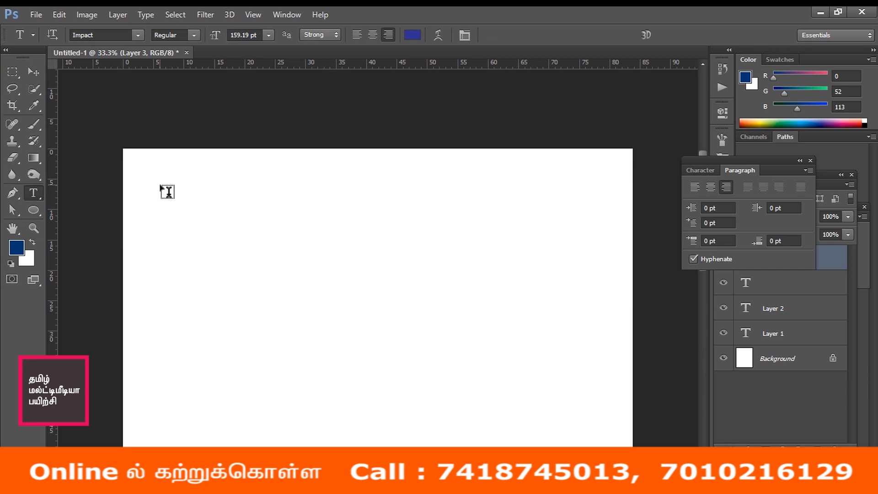
drag(149, 170, 609, 441)
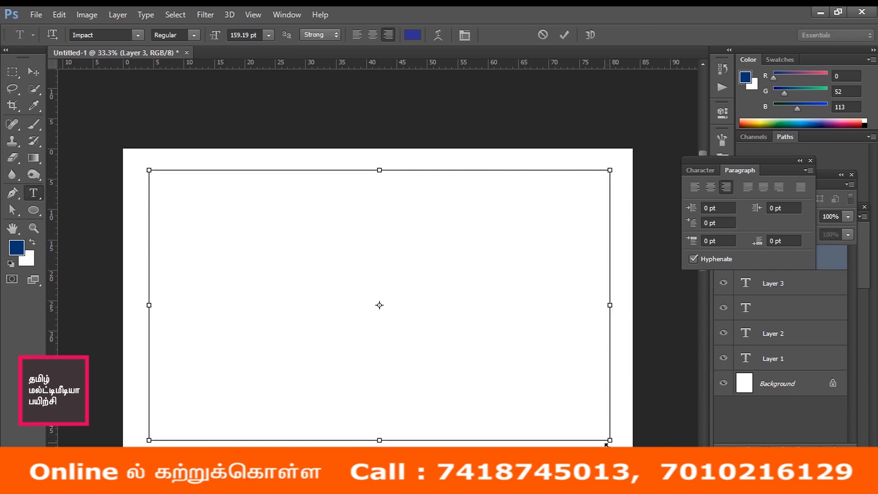
text(On the Insert tab, the galleries include items that are designed to coordinate with the overall look of your document. You can use these galleries to insert tables, headers, footers, lists,)
key(ctrl+a)
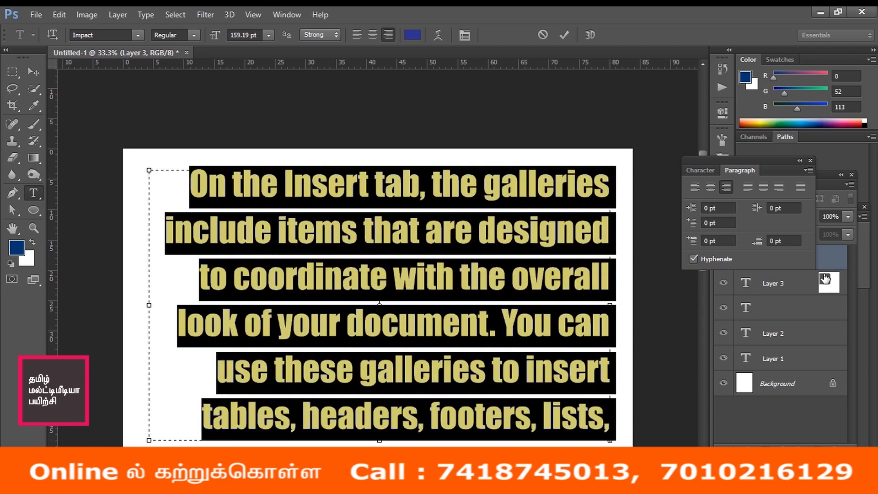
- Reduce the size of all the text in the new box to 31.19 pt
click(461, 35)
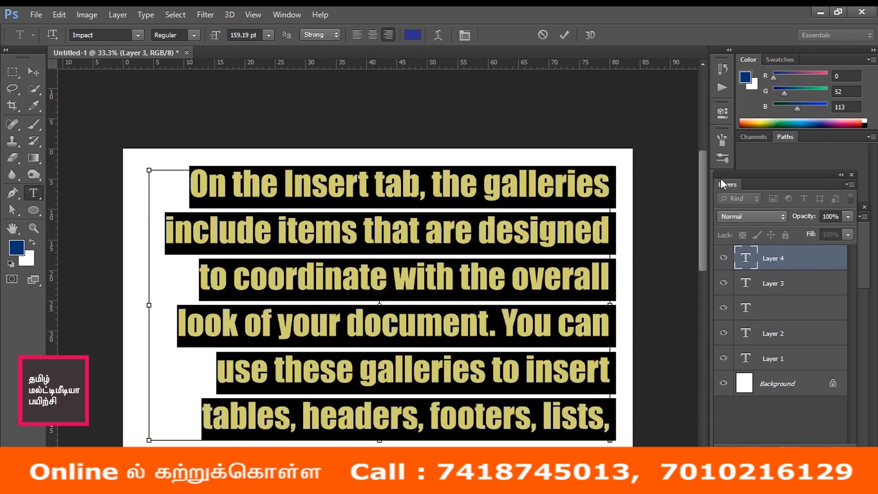
key(ctrl+shift+comma)
key(ctrl+shift+comma)
key(ctrl+shift+comma)
key(ctrl+shift+comma)
key(ctrl+shift+comma)
key(ctrl+shift+comma)
key(ctrl+shift+comma)
key(ctrl+shift+comma)
key(ctrl+shift+comma)
key(ctrl+shift+comma)
key(ctrl+shift+comma)
key(ctrl+shift+comma)
key(ctrl+shift+comma)
key(ctrl+shift+comma)
key(ctrl+shift+comma)
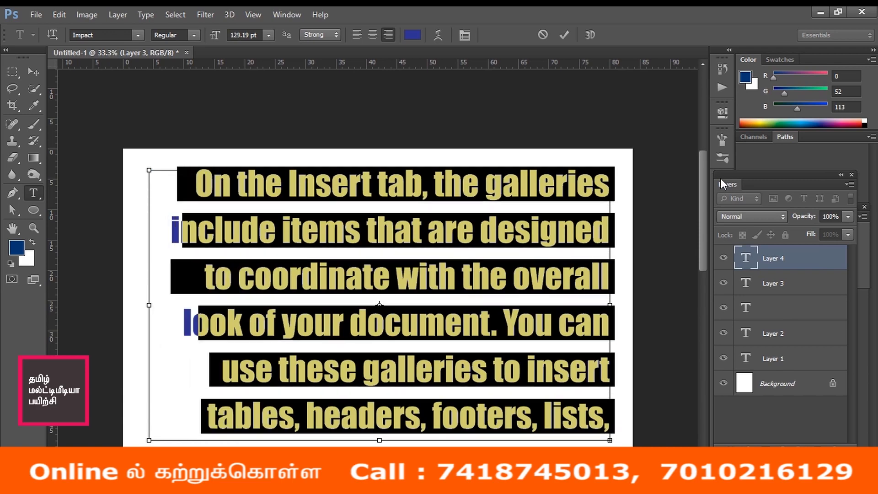
key(ctrl+shift+comma)
key(ctrl+shift+comma)
key(ctrl+shift+comma)
key(ctrl+shift+comma)
key(ctrl+shift+comma)
key(ctrl+shift+comma)
key(ctrl+shift+comma)
key(ctrl+shift+comma)
key(ctrl+shift+comma)
key(ctrl+shift+comma)
key(ctrl+shift+comma)
key(ctrl+shift+comma)
key(ctrl+shift+comma)
key(ctrl+shift+comma)
key(ctrl+shift+comma)
key(ctrl+shift+comma)
key(ctrl+shift+comma)
key(ctrl+shift+comma)
key(ctrl+shift+comma)
key(ctrl+shift+comma)
key(ctrl+shift+comma)
key(ctrl+shift+comma)
key(ctrl+shift+comma)
key(ctrl+shift+comma)
key(ctrl+shift+comma)
key(ctrl+shift+comma)
key(ctrl+shift+comma)
key(ctrl+shift+comma)
key(ctrl+shift+comma)
key(ctrl+shift+comma)
key(ctrl+shift+comma)
key(ctrl+shift+comma)
key(ctrl+shift+comma)
key(ctrl+shift+comma)
key(ctrl+shift+comma)
key(ctrl+shift+comma)
key(ctrl+shift+comma)
key(ctrl+shift+comma)
key(ctrl+shift+comma)
key(ctrl+shift+comma)
key(ctrl+shift+comma)
key(ctrl+shift+comma)
key(ctrl+shift+comma)
key(ctrl+shift+comma)
key(ctrl+shift+comma)
key(ctrl+shift+comma)
key(ctrl+shift+comma)
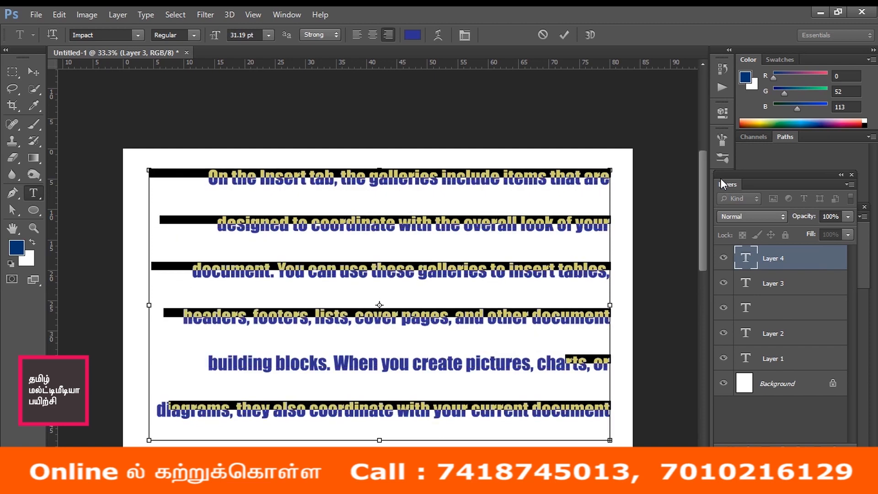
key(ctrl+shift+comma)
key(ctrl+shift+comma)
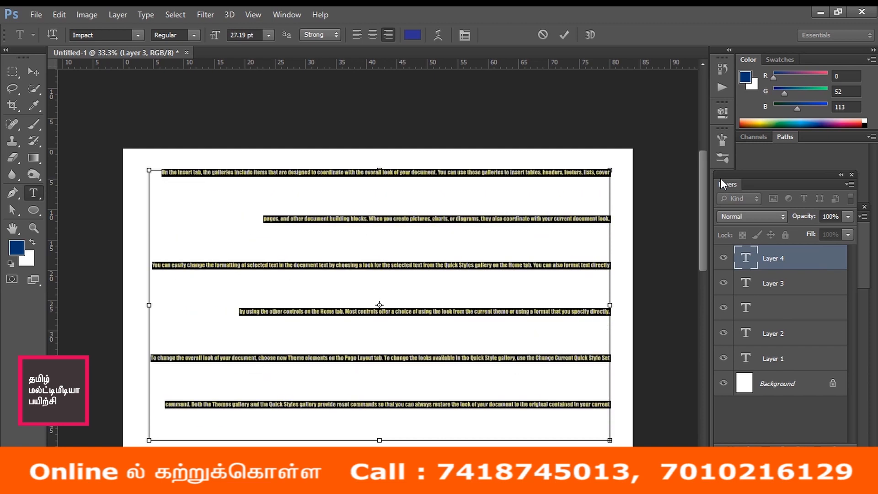
key(ctrl+shift+period)
key(ctrl+shift+period)
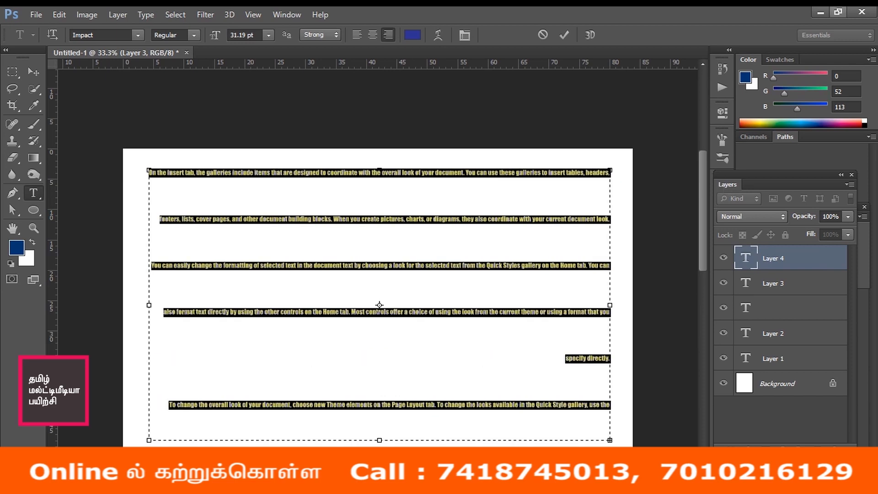
- Set the leading of all the paragraphs in the new box to Auto
click(464, 35)
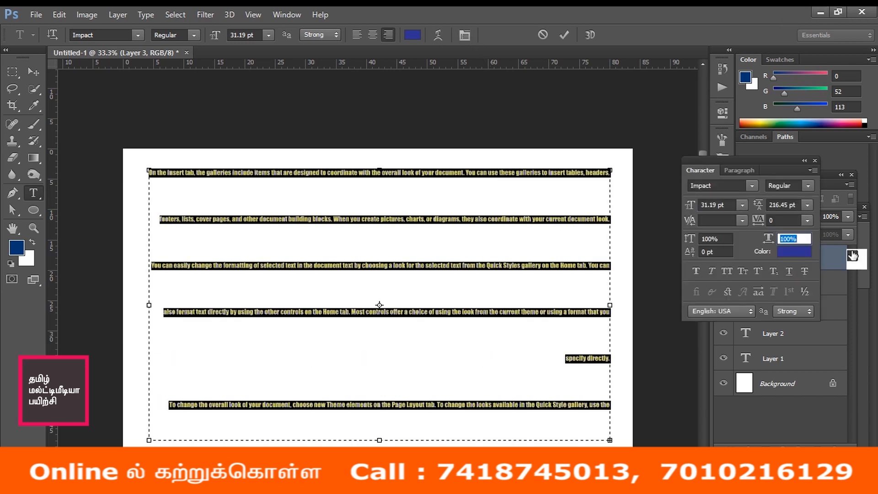
click(808, 206)
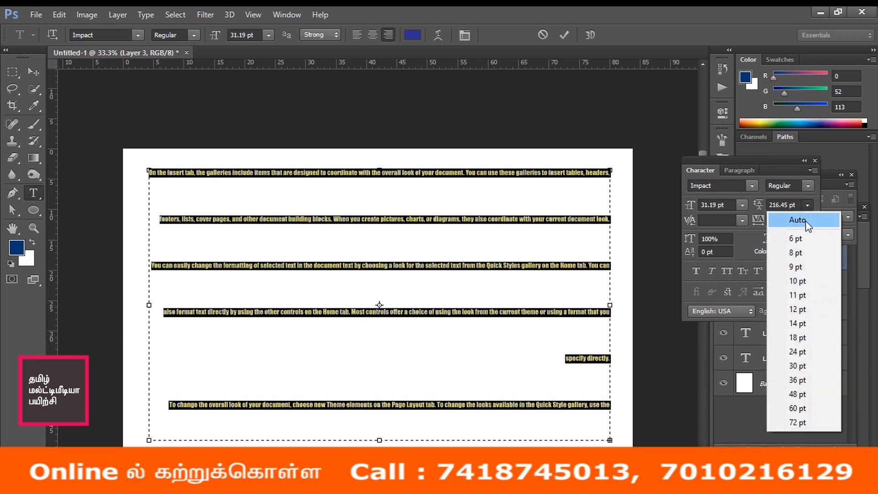
click(806, 221)
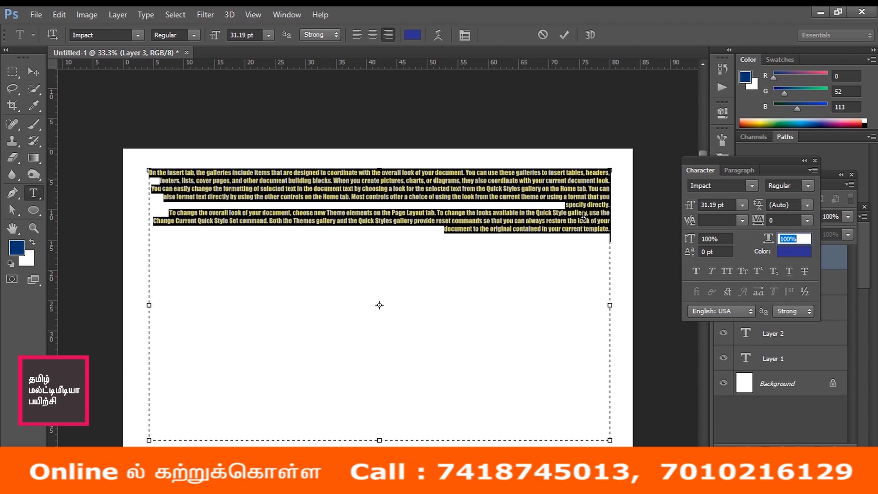
click(577, 239)
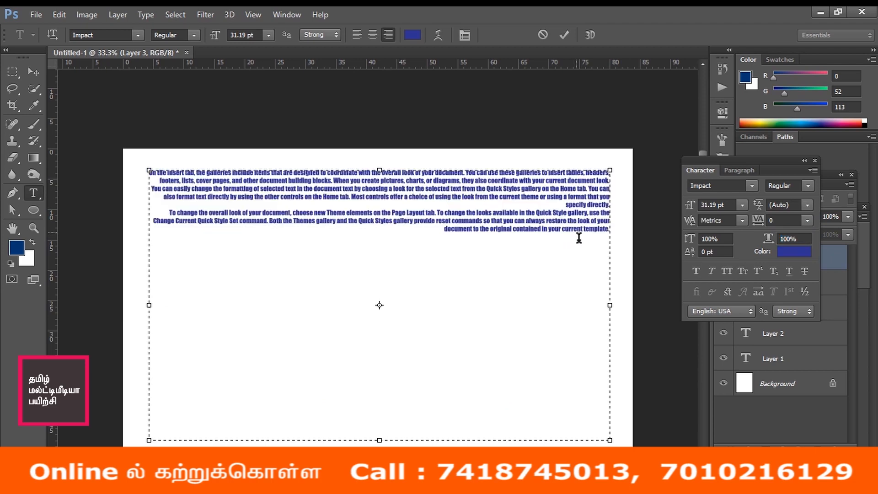
- Left-align all the text in the new box and insert an empty line before the paragraph beginning "To change the overall look"
key(ctrl+a)
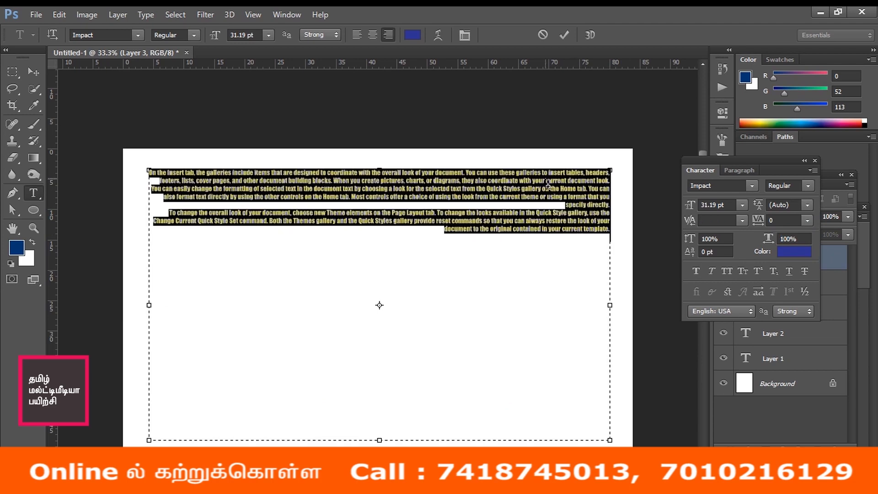
click(357, 36)
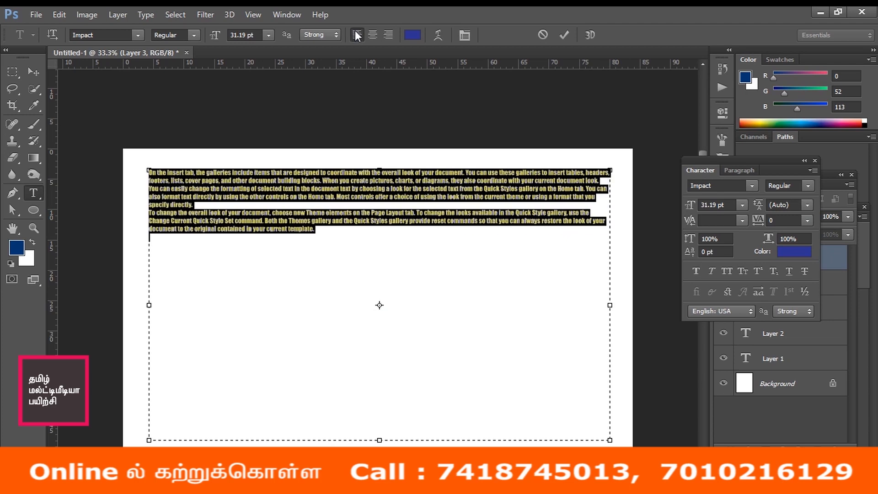
key(ctrl+plus)
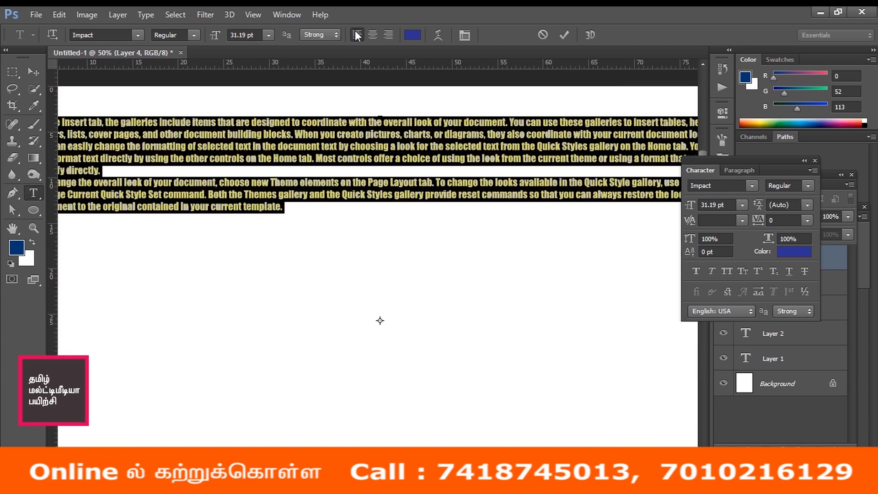
key(ctrl+minus)
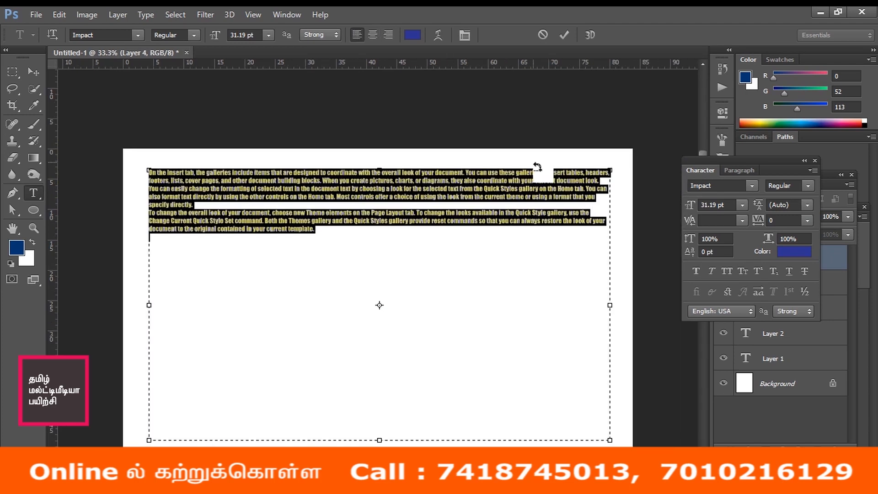
click(544, 211)
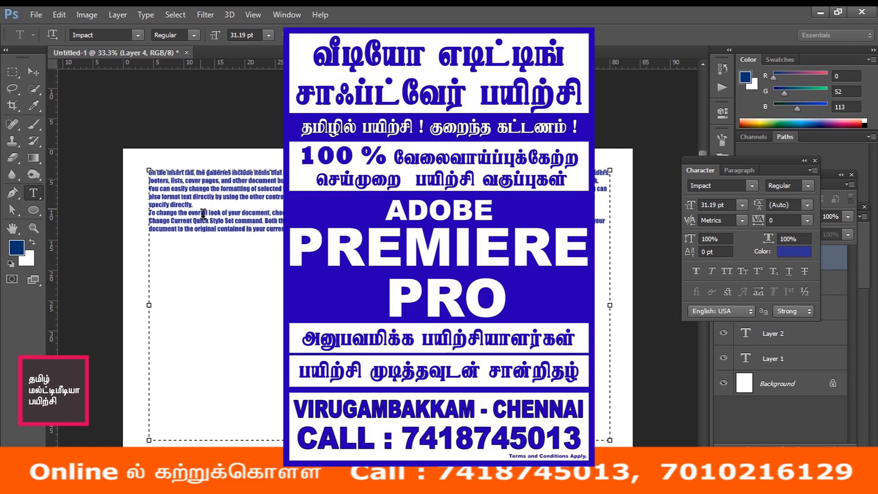
key(Return)
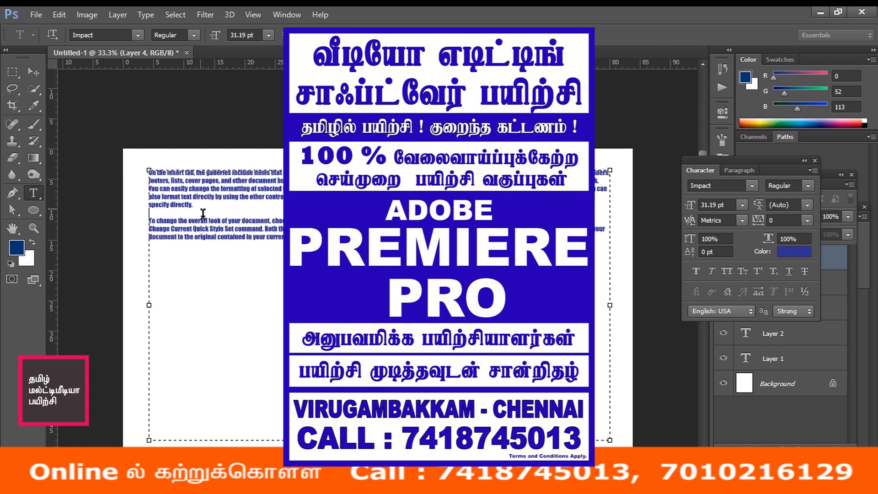
- Apply Justify last left to all the paragraphs in the box, commit the text and view the result without the surrounding interface
key(ctrl+a)
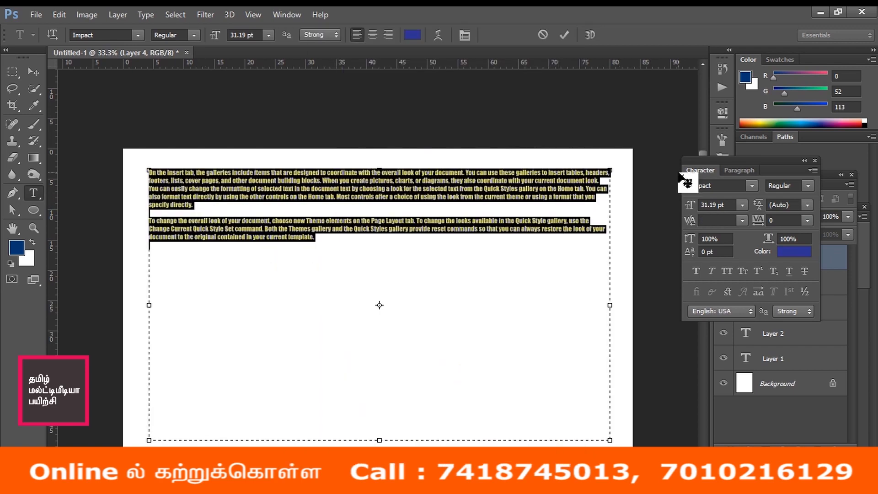
click(738, 172)
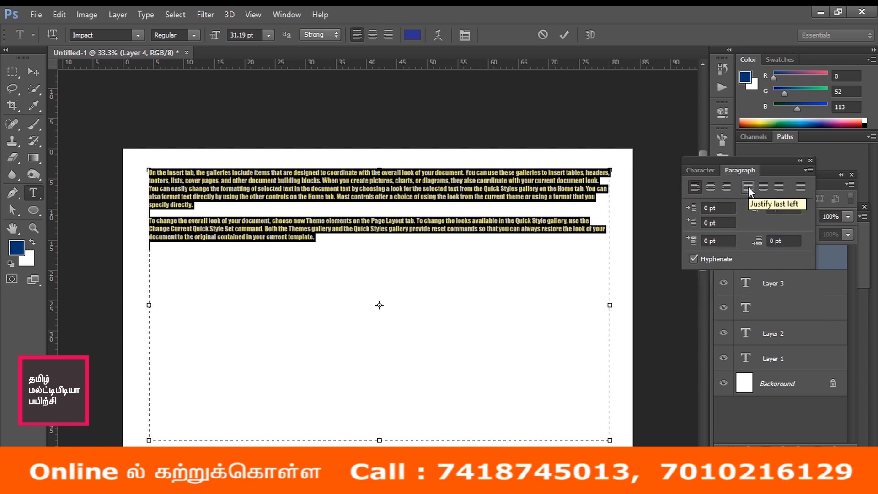
click(748, 187)
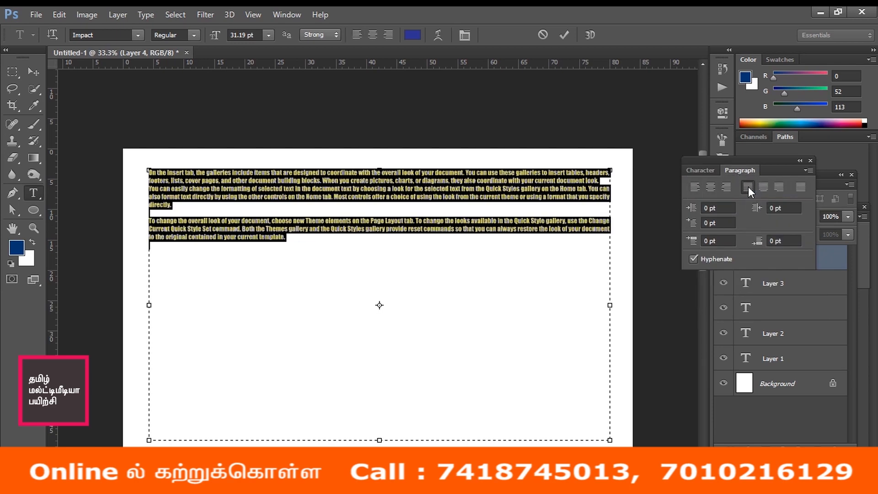
click(35, 75)
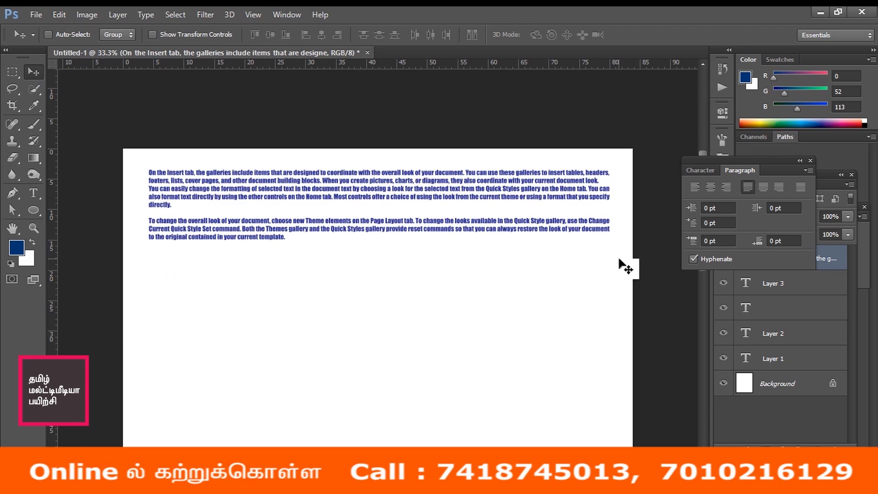
key(ctrl+plus)
key(Tab)
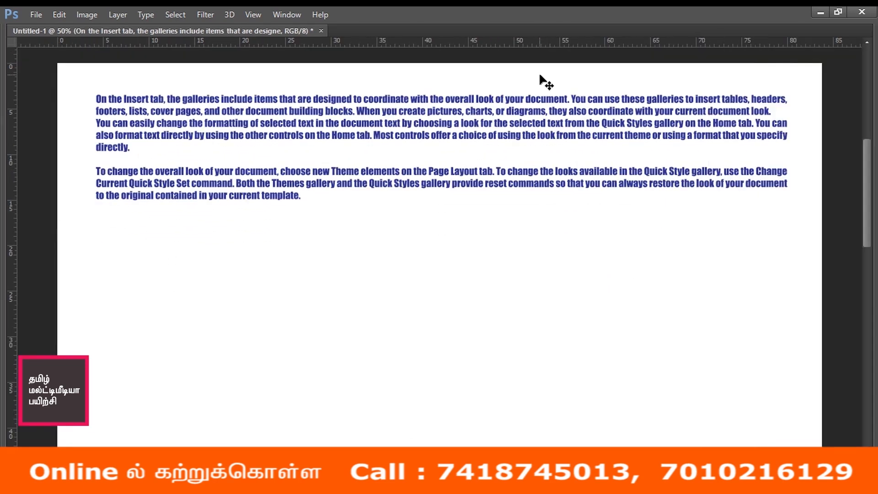
drag(675, 302, 681, 364)
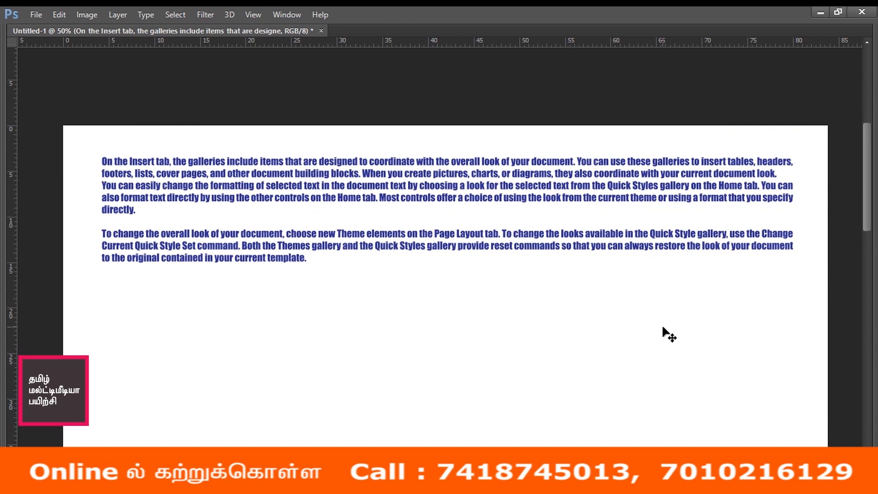
key(Tab)
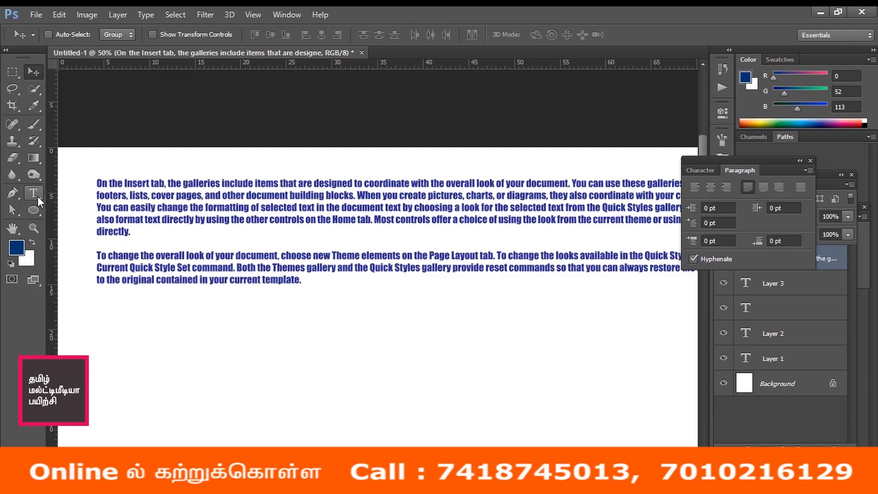
- Select all the paragraphs in the text box again and set their left margin indent to 50 pt
click(37, 196)
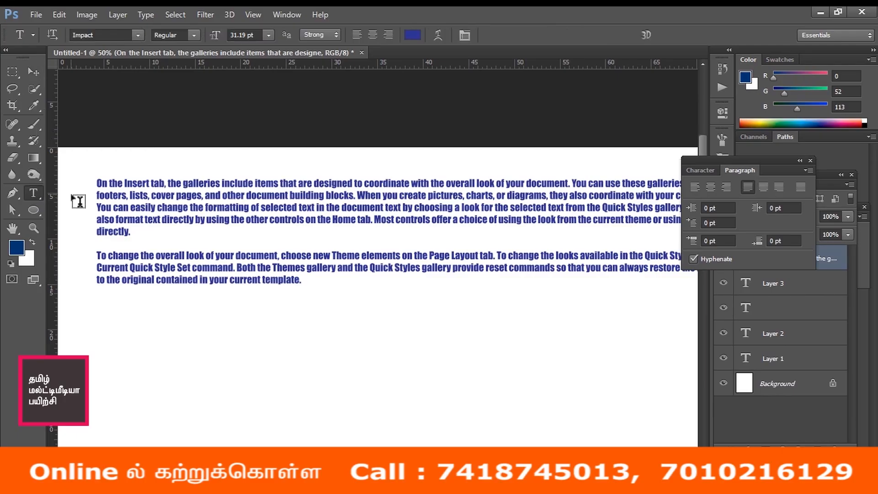
drag(97, 183, 436, 296)
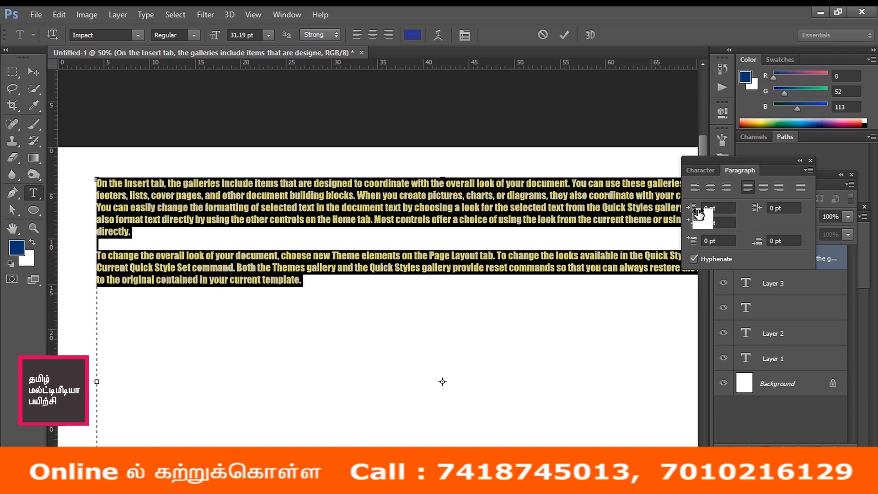
drag(698, 213, 875, 209)
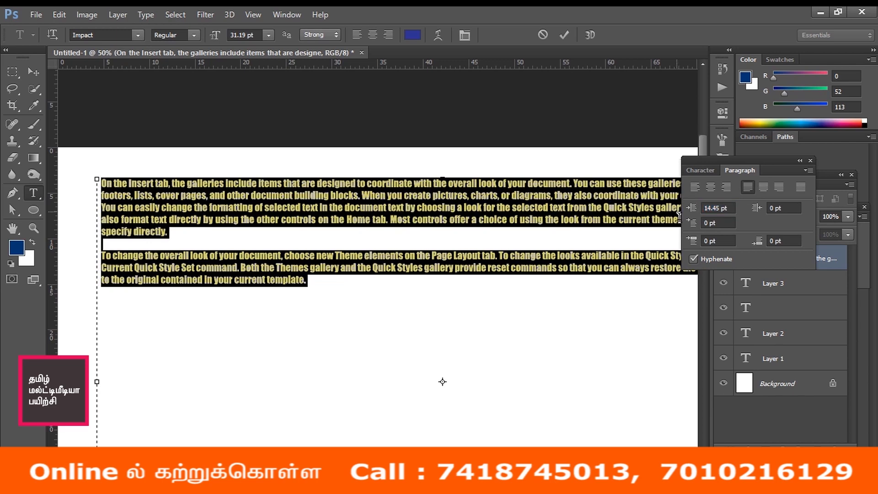
drag(691, 211, 877, 207)
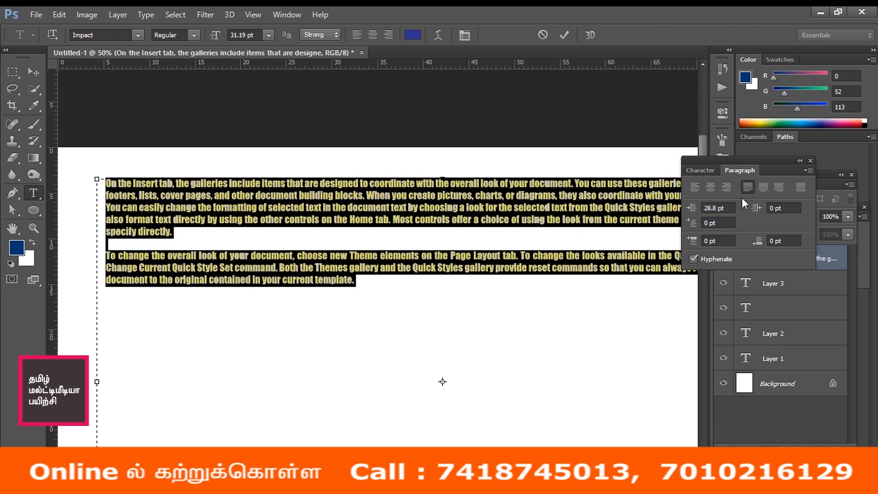
drag(701, 211, 761, 219)
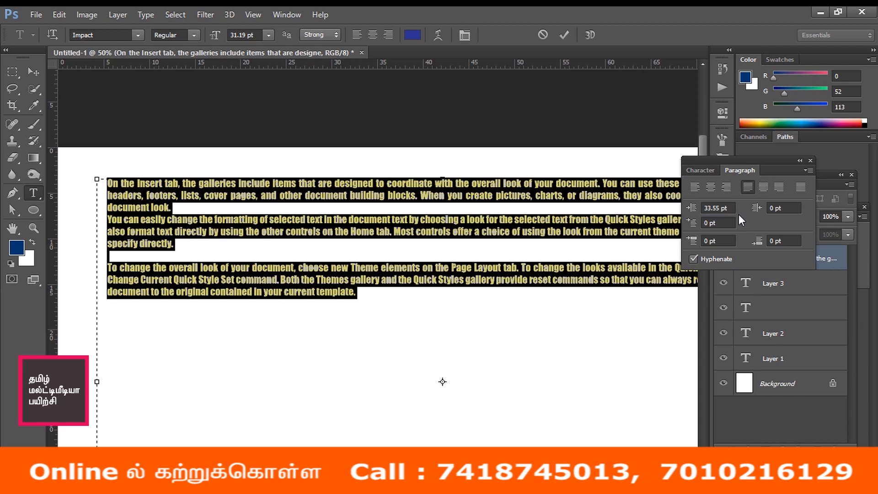
drag(692, 209, 738, 213)
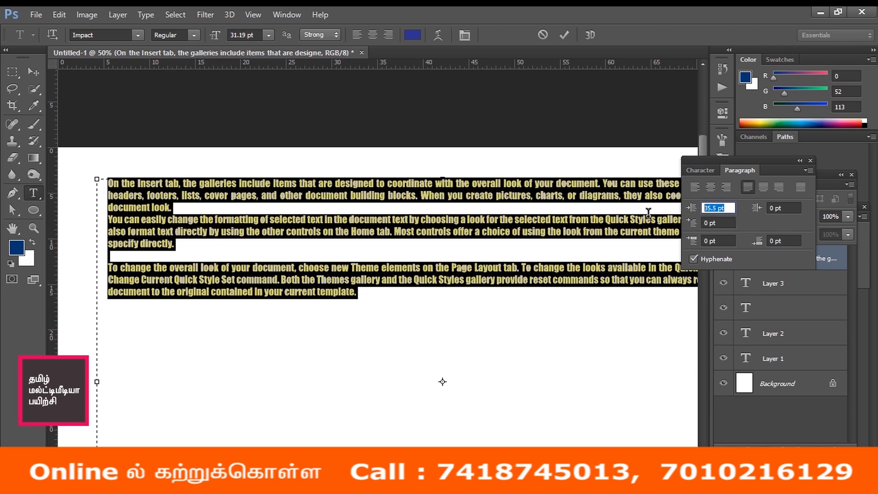
text(50)
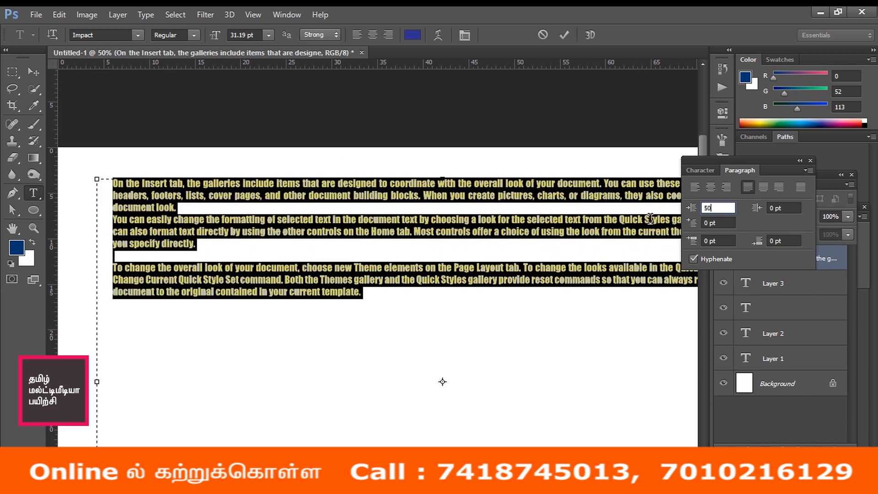
- Set the right margin indent of the selected paragraphs to 50 pt and commit the text
click(799, 211)
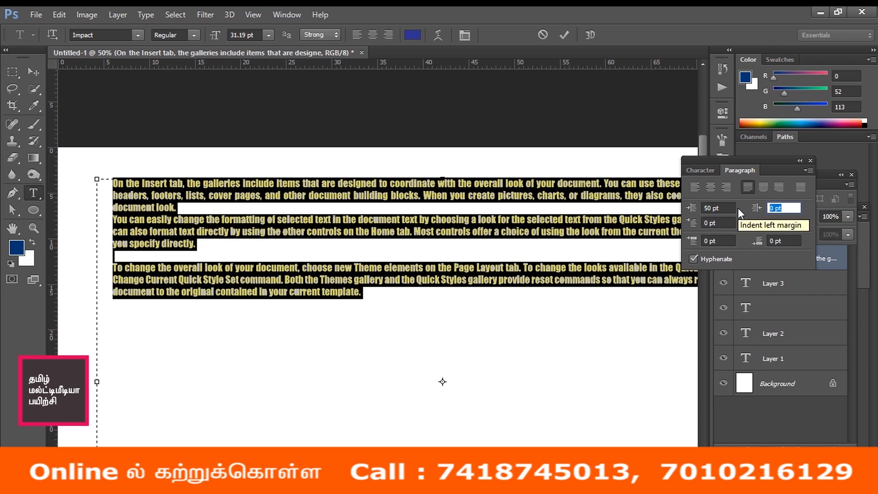
text(50)
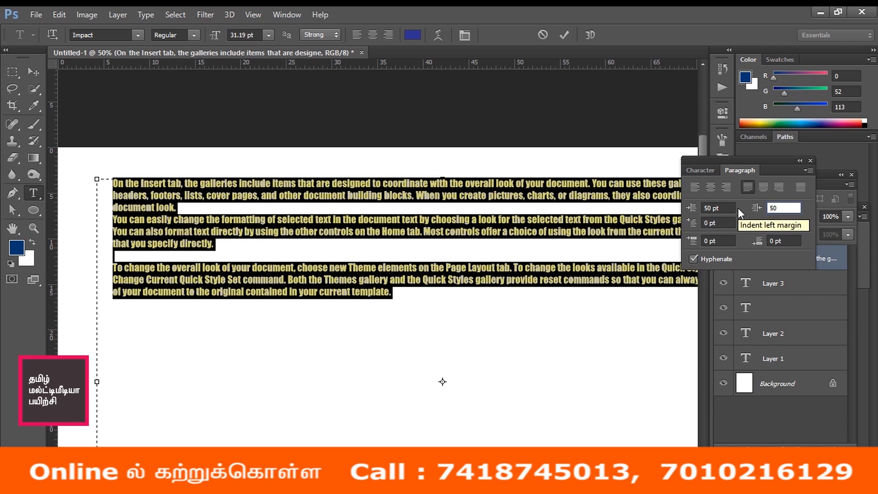
click(34, 72)
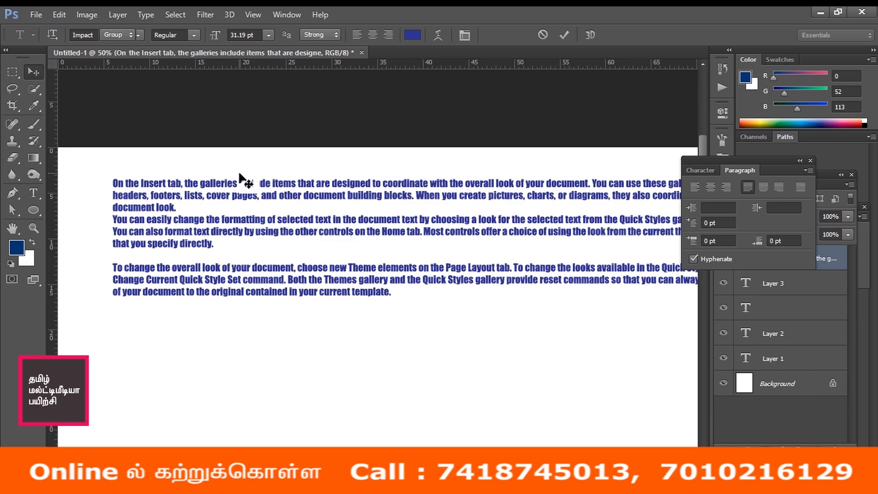
drag(548, 398, 475, 378)
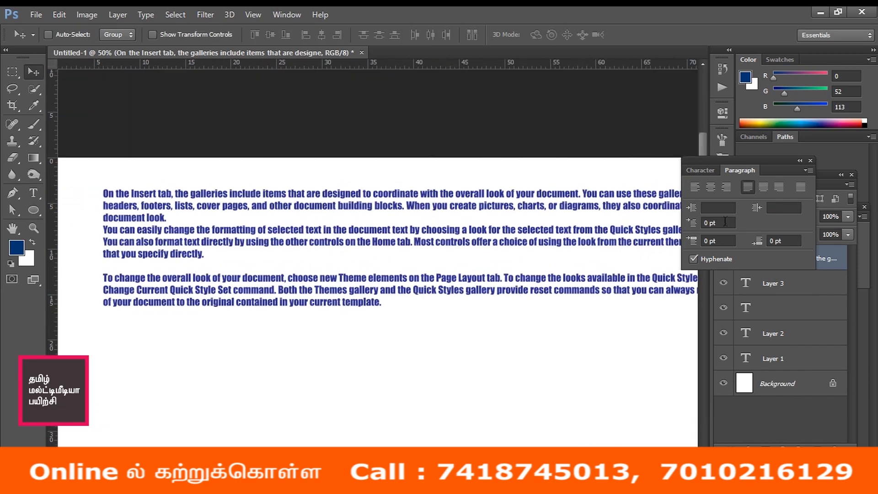
- Reselect all the paragraphs and increase their left margin indent, trying 80 pt before setting it to 200 pt
click(34, 192)
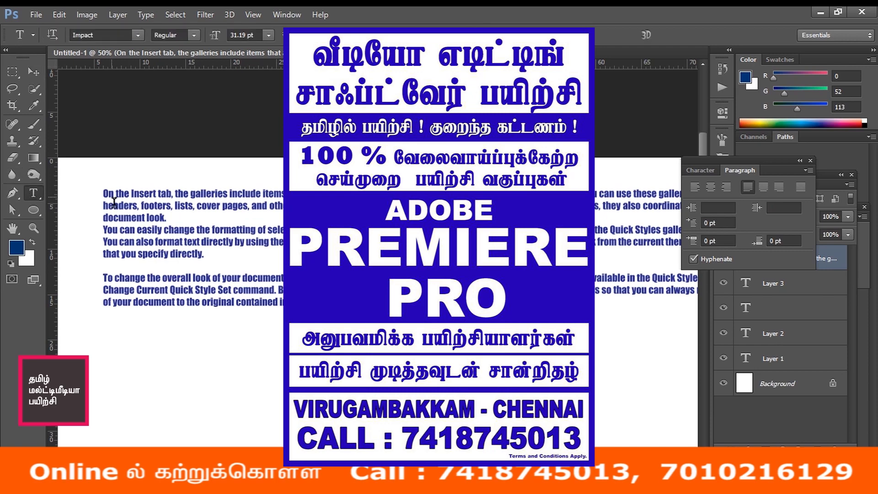
drag(105, 198, 595, 337)
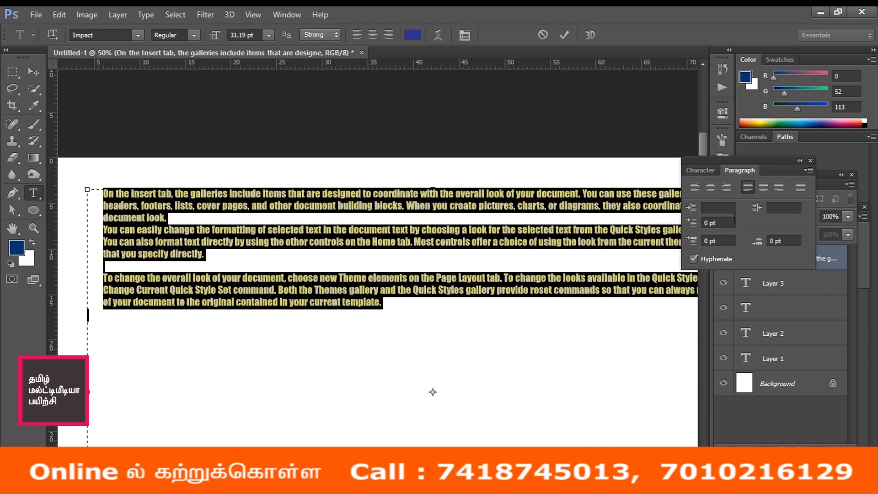
click(734, 213)
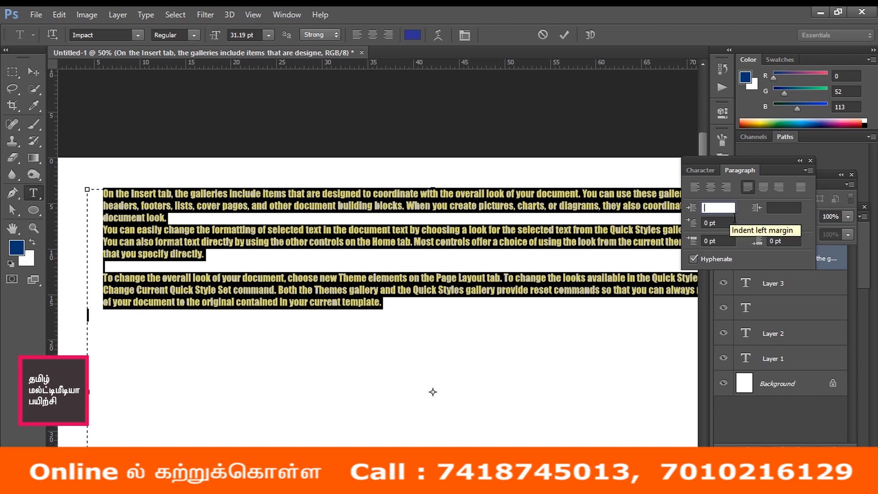
text(80)
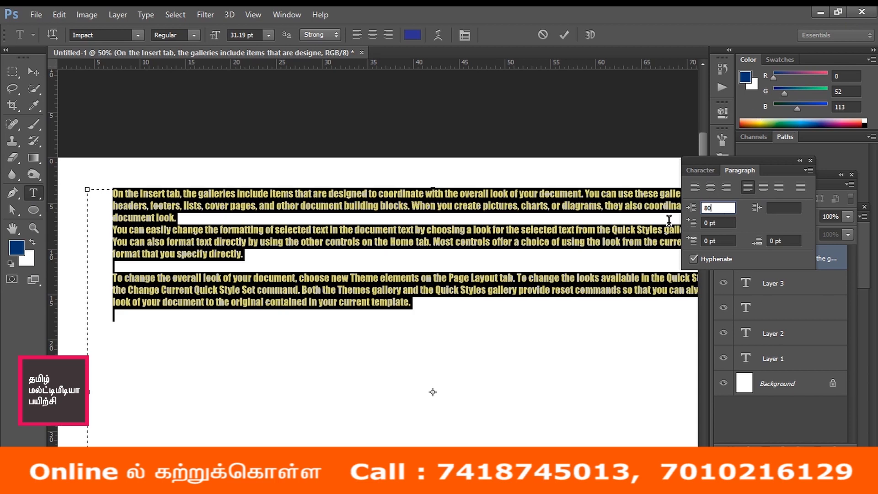
drag(691, 208, 673, 213)
text(00)
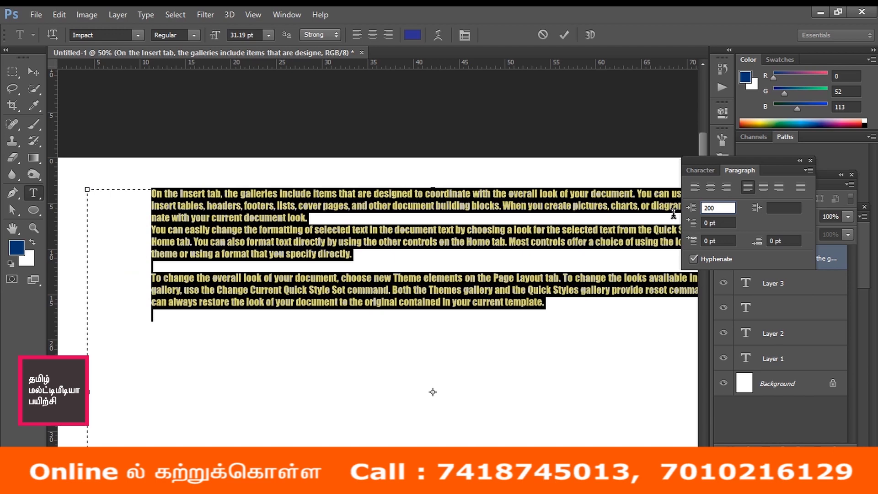
- Set the right margin indent of all the paragraphs to 200 pt and commit the text
click(786, 211)
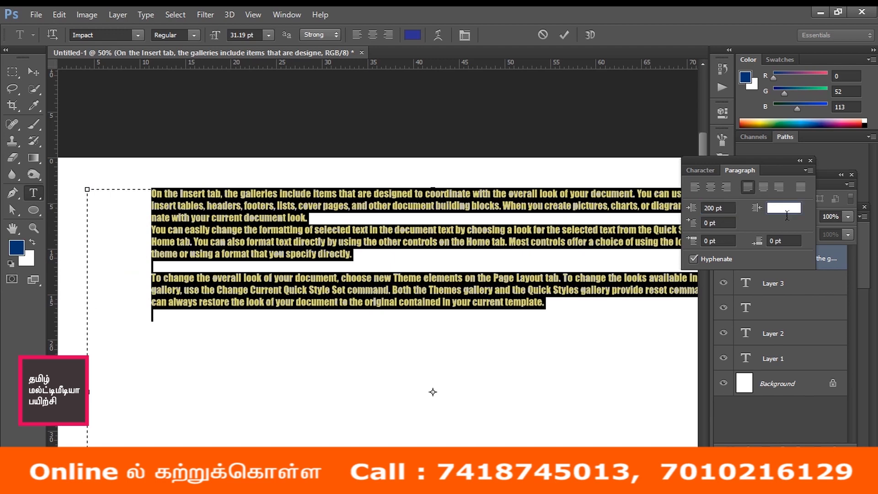
text(200)
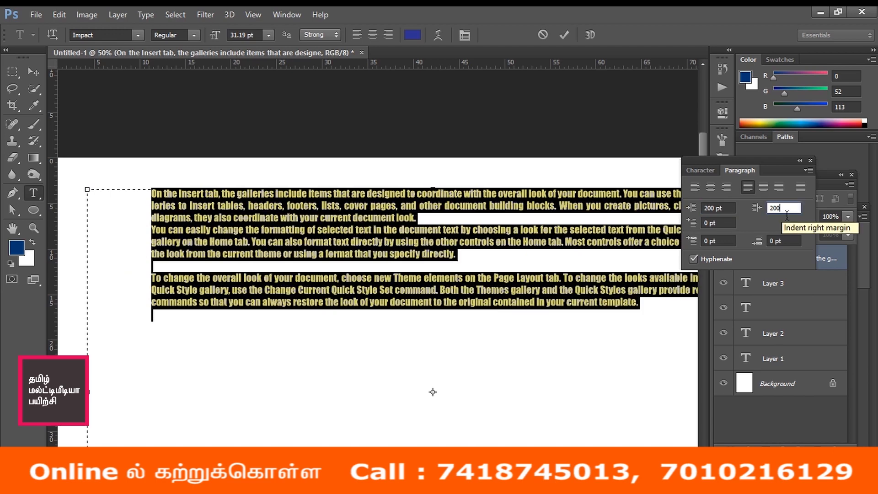
key(Return)
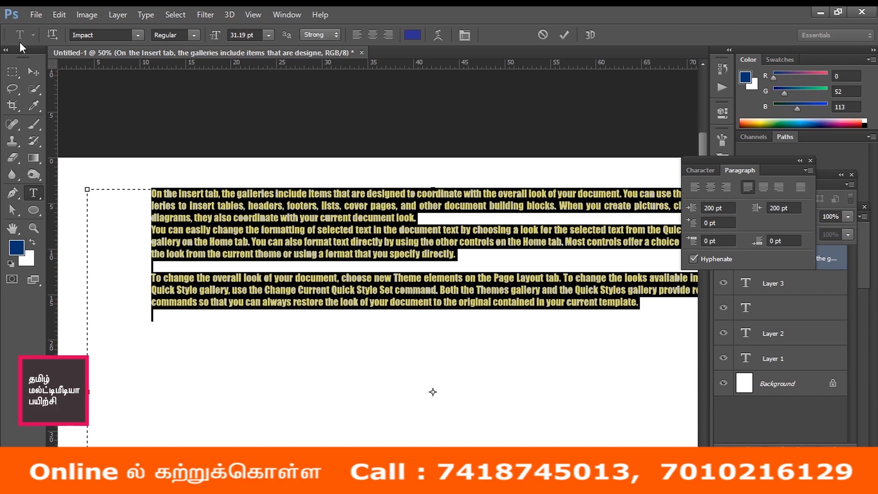
click(33, 72)
drag(398, 327, 412, 351)
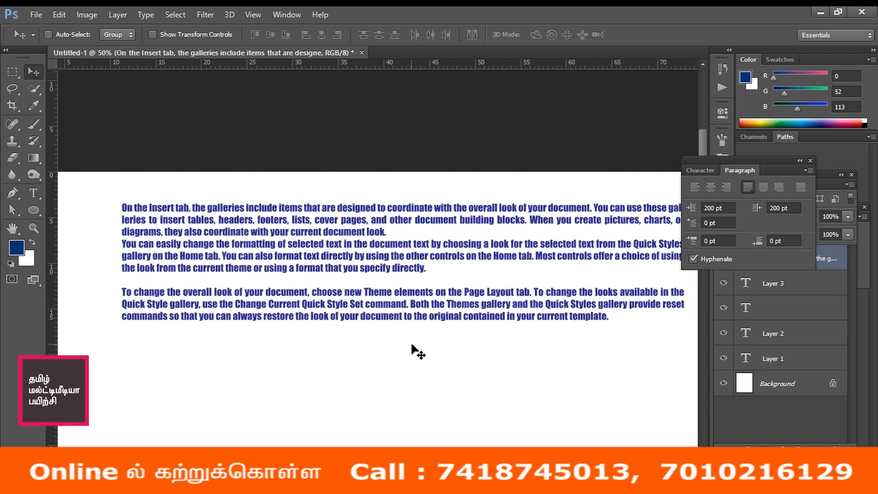